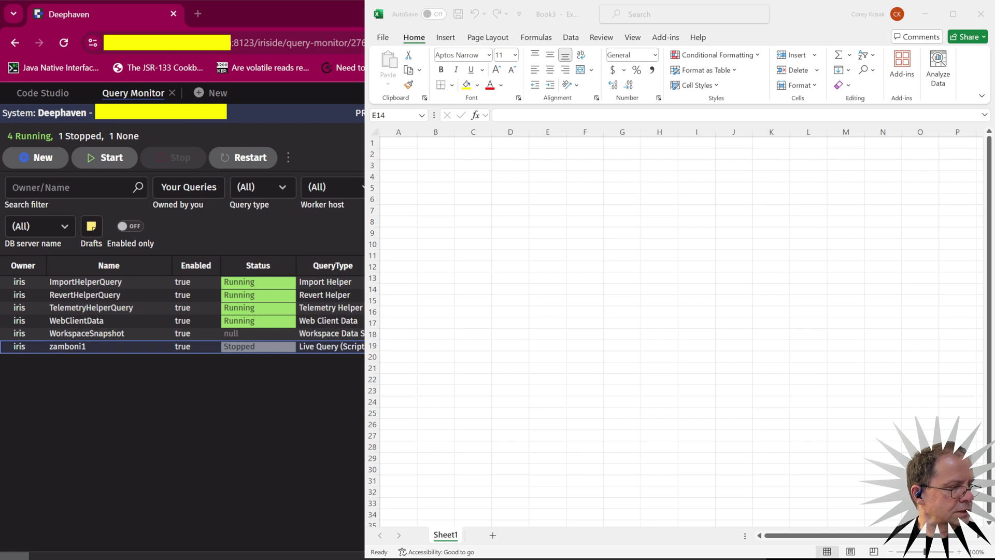
- Switch to the Deephaven Query Monitor, review the zamboni1 script, and start the zamboni1 query
key("alt+Tab")
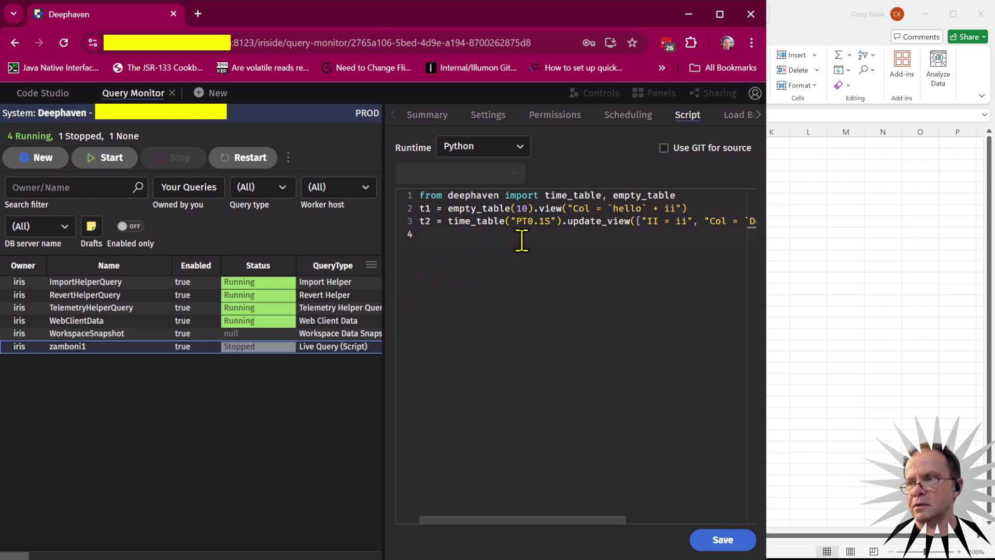
left_click_drag(693, 207, 501, 205)
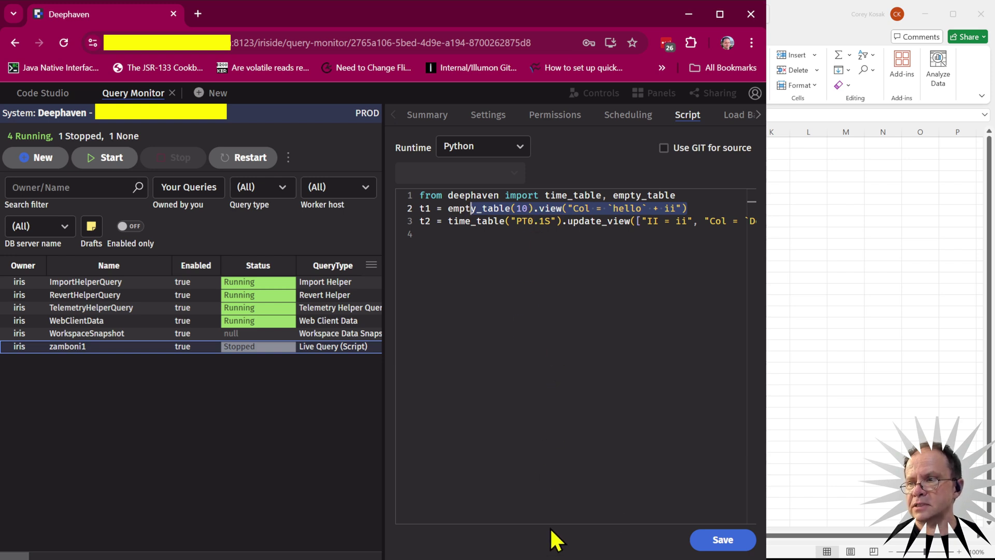
left_click_drag(552, 521, 434, 508)
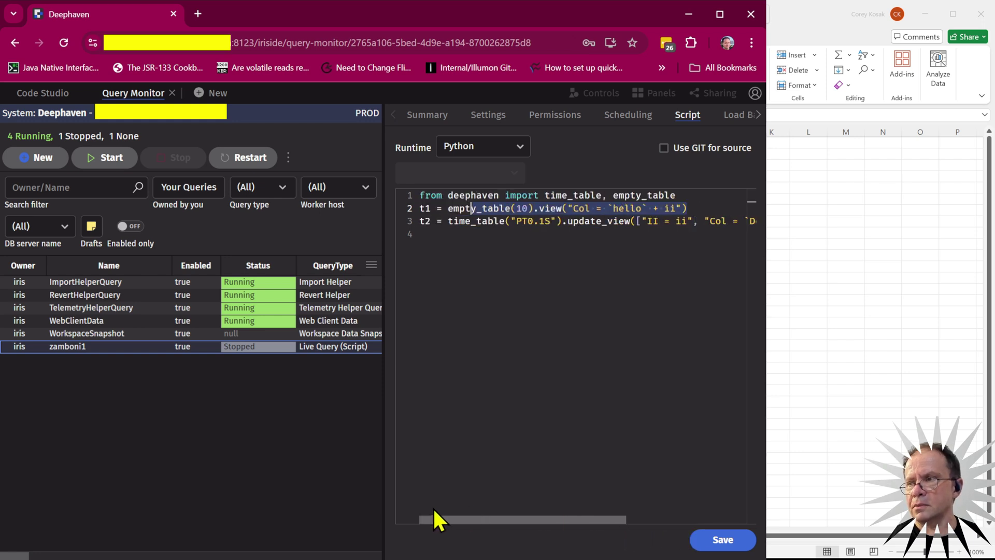
left_click_drag(528, 515, 431, 502)
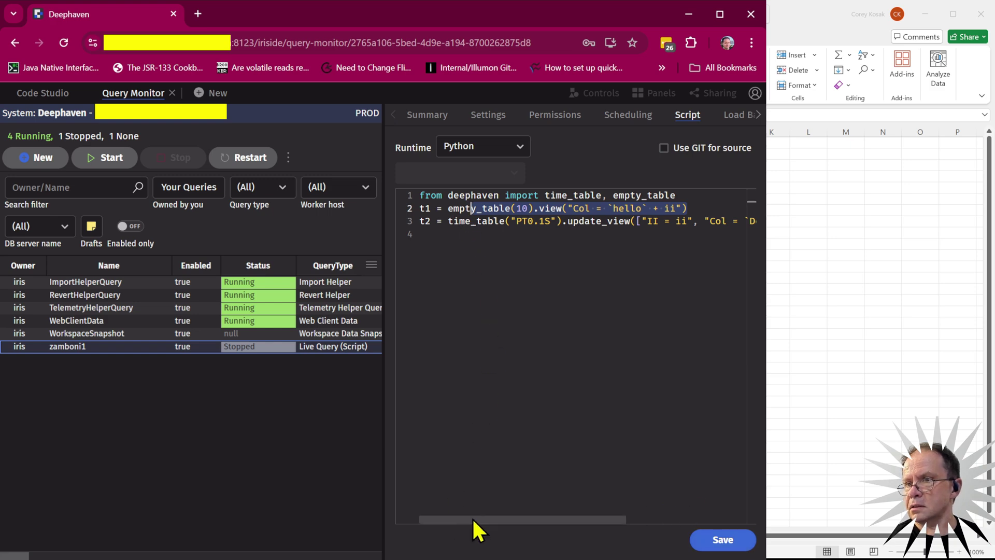
left_click(102, 159)
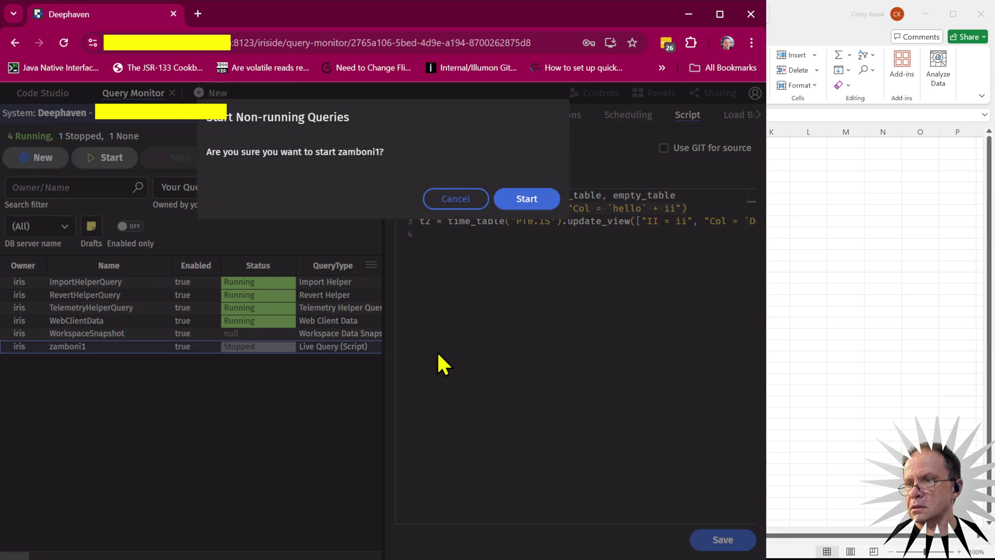
left_click(524, 199)
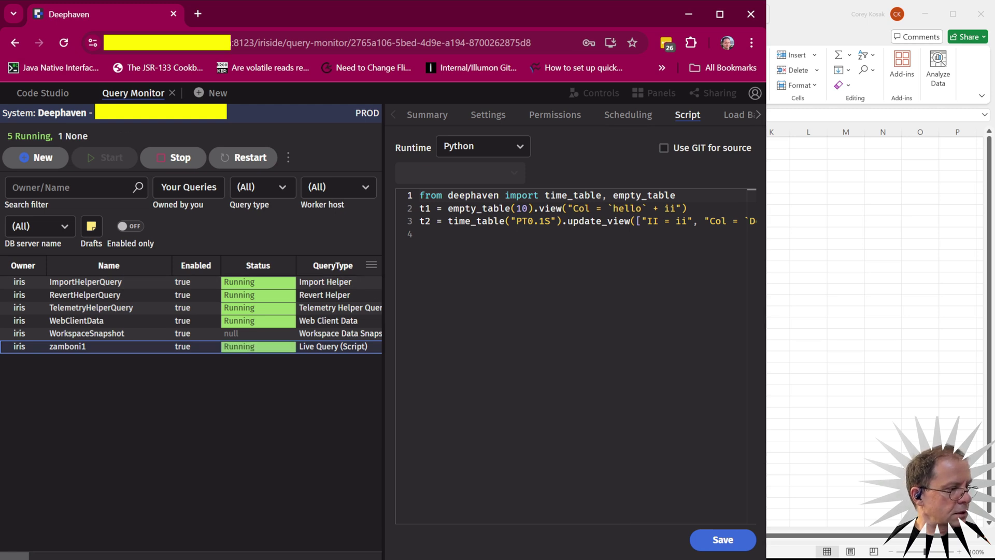
- Switch to Excel and enter the formula =DEEPHAVEN_SNAPSHOT("t1") in cell D9
key("alt+Tab")
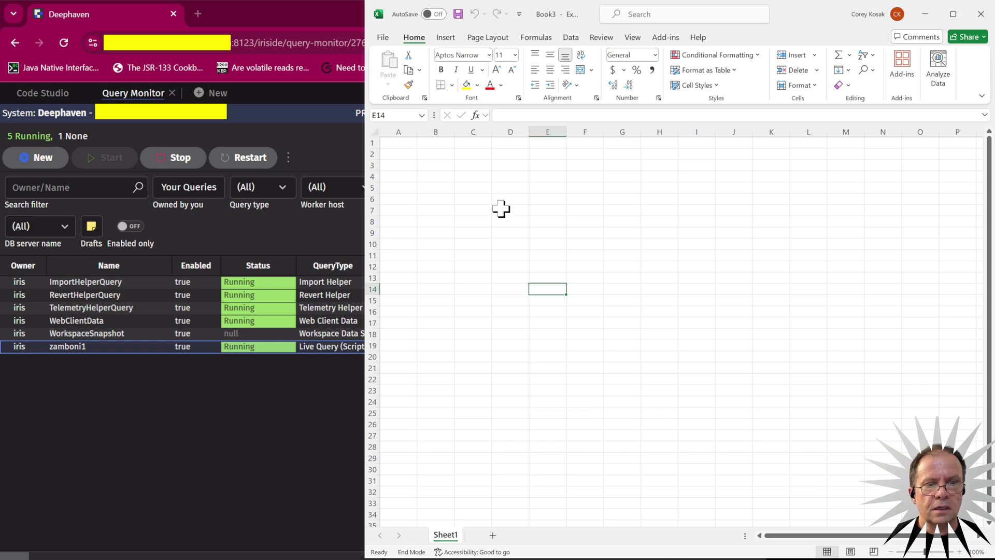
key("ctrl+Up")
key("Down")
key("Down")
key("Down")
key("Down")
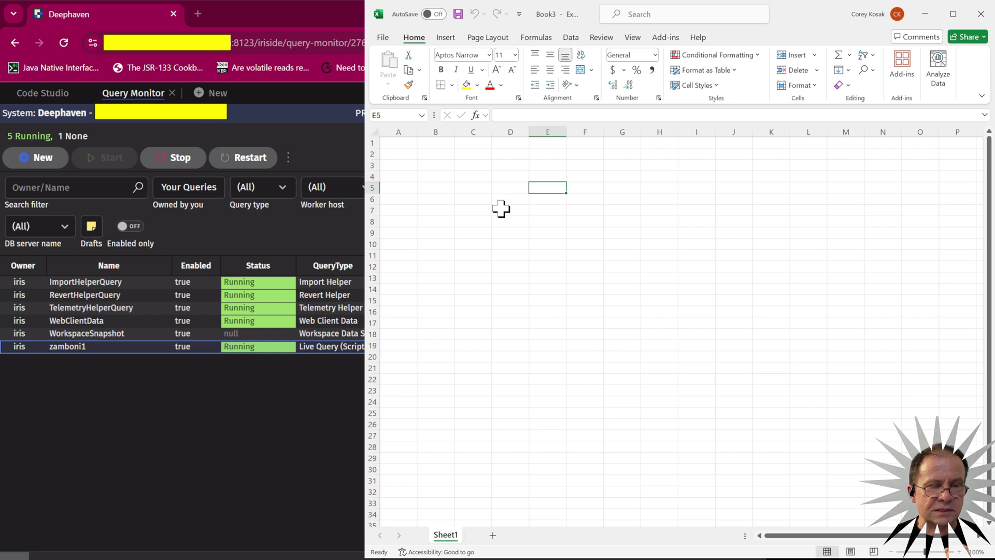
left_click(500, 208)
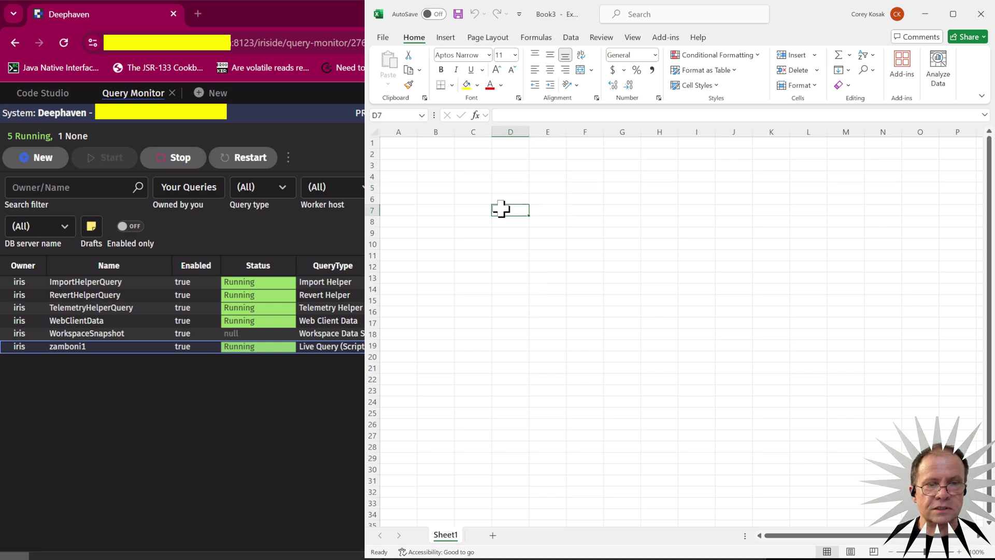
key("Down")
key("Down")
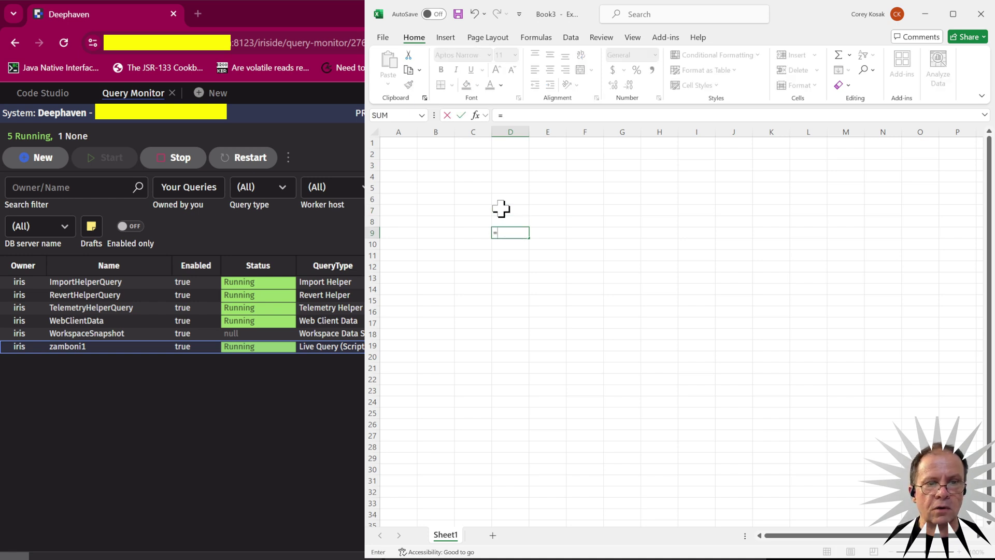
type("=")
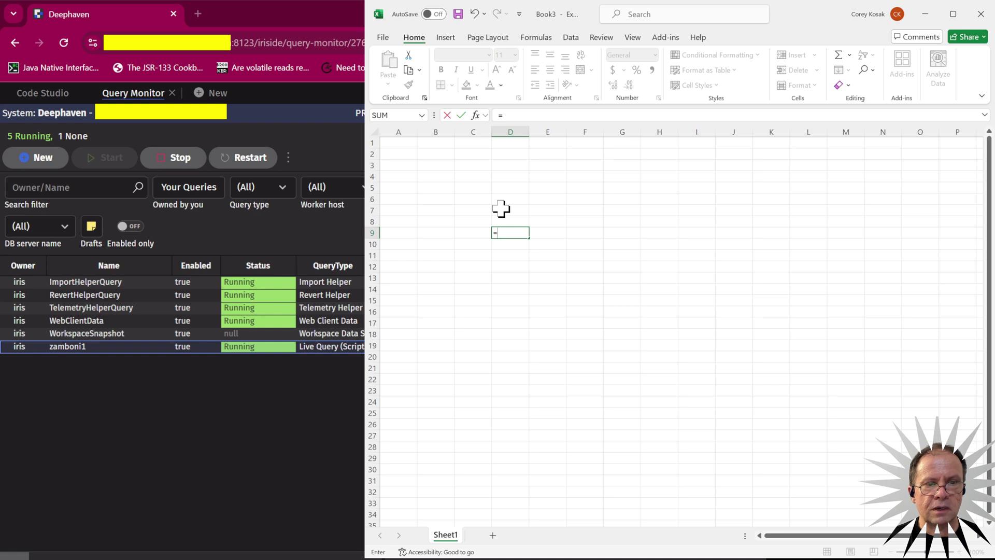
type("DEE")
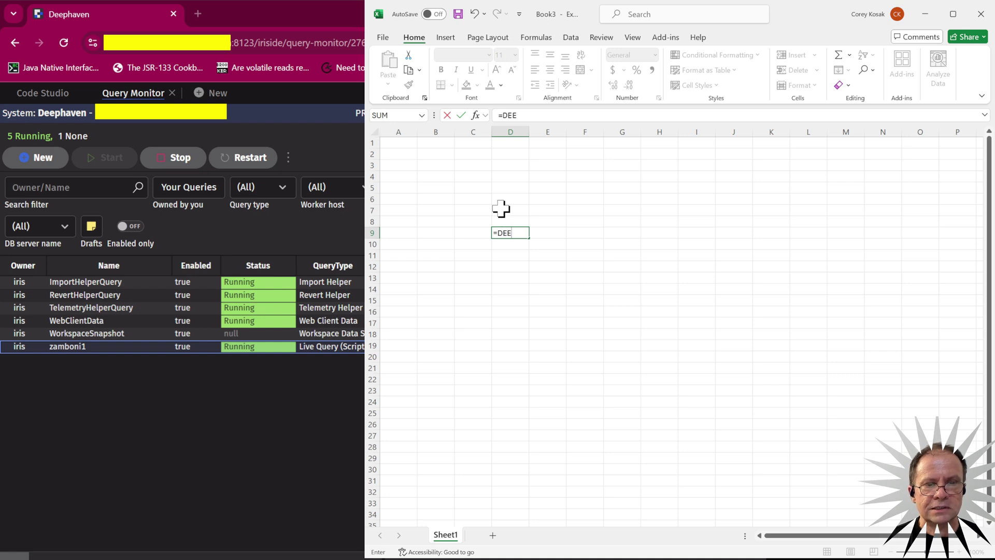
key("Tab")
type("\"t")
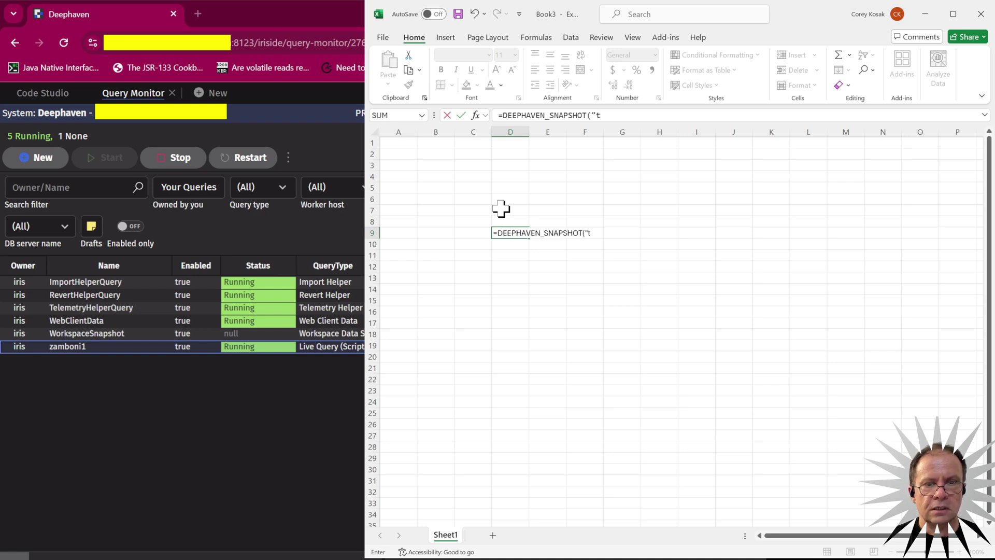
type("1\")")
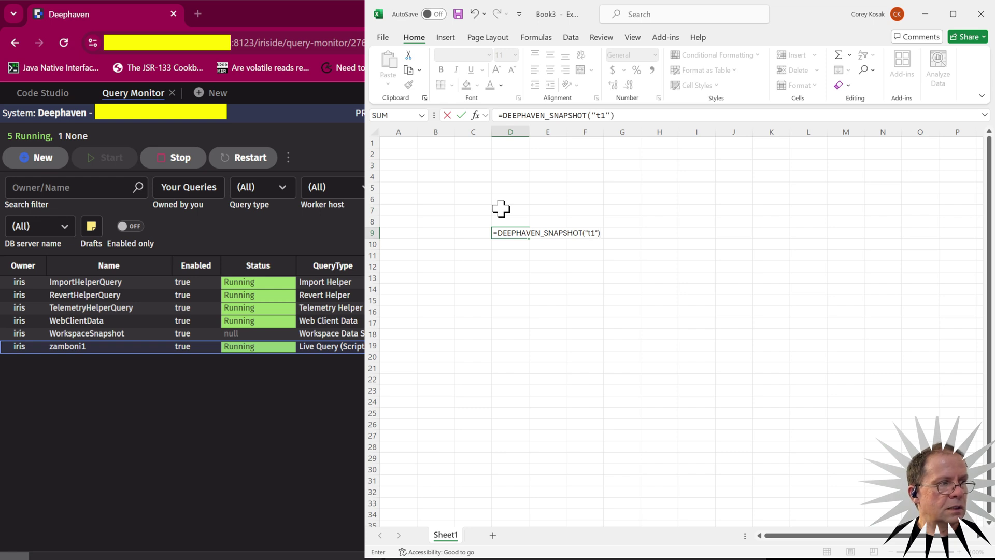
key("Return")
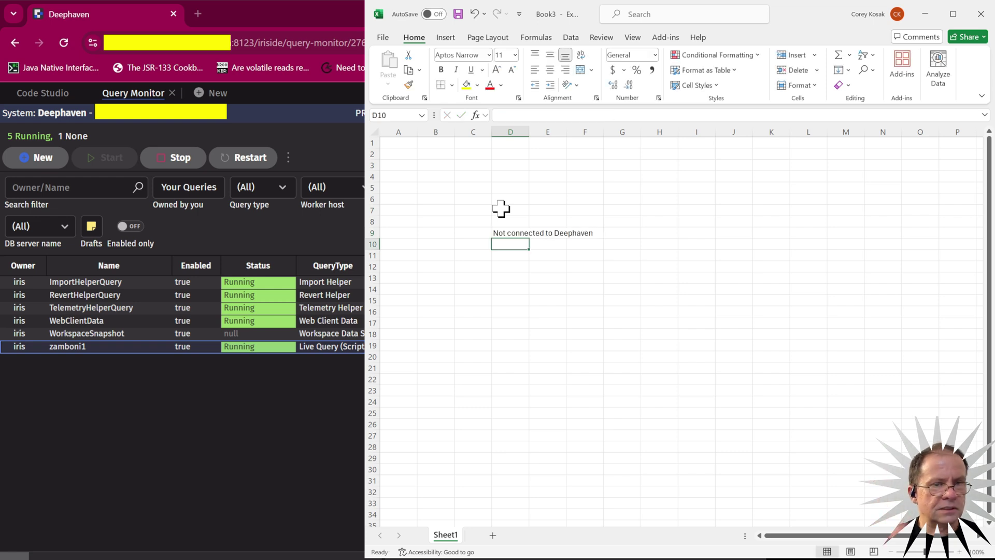
- Open the add-in's Deephaven Enterprise connection dialog and examine its JSON URL
left_click(667, 39)
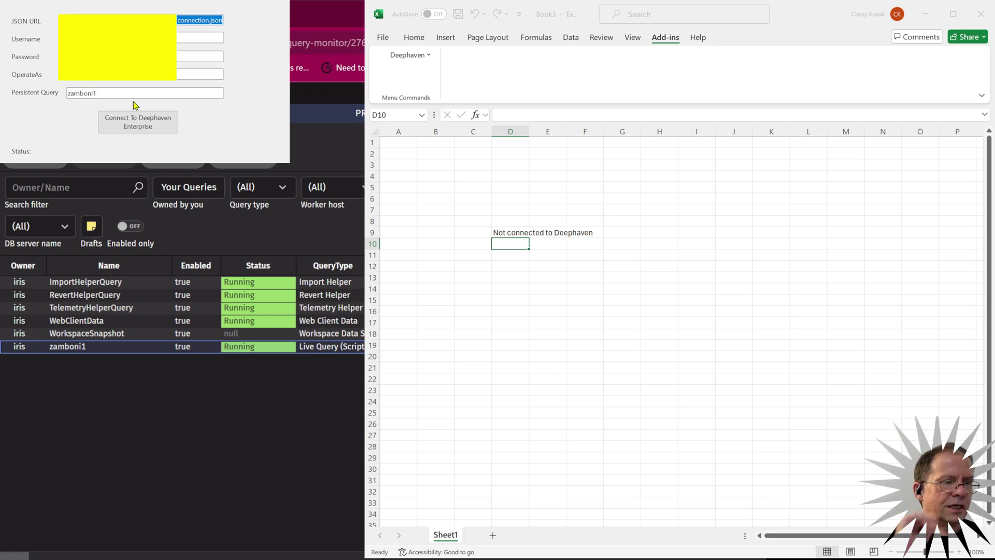
left_click(191, 37)
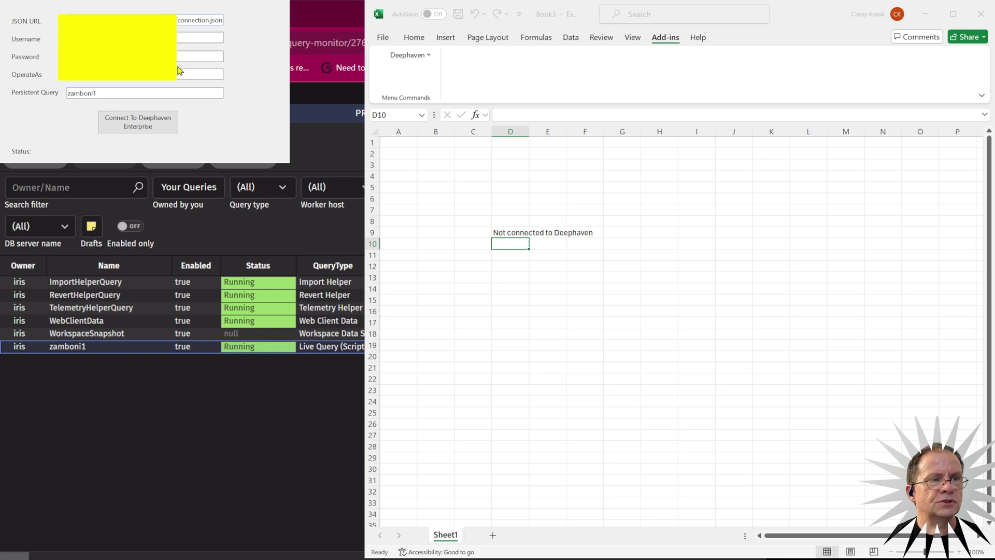
key("Left")
key("Left")
key("Left")
key("Left")
key("Left")
key("Left")
key("Left")
key("Left")
key("Left")
key("Left")
key("Left")
key("Left")
key("Left")
key("Left")
key("Left")
key("Left")
key("Left")
key("Left")
key("Left")
key("Left")
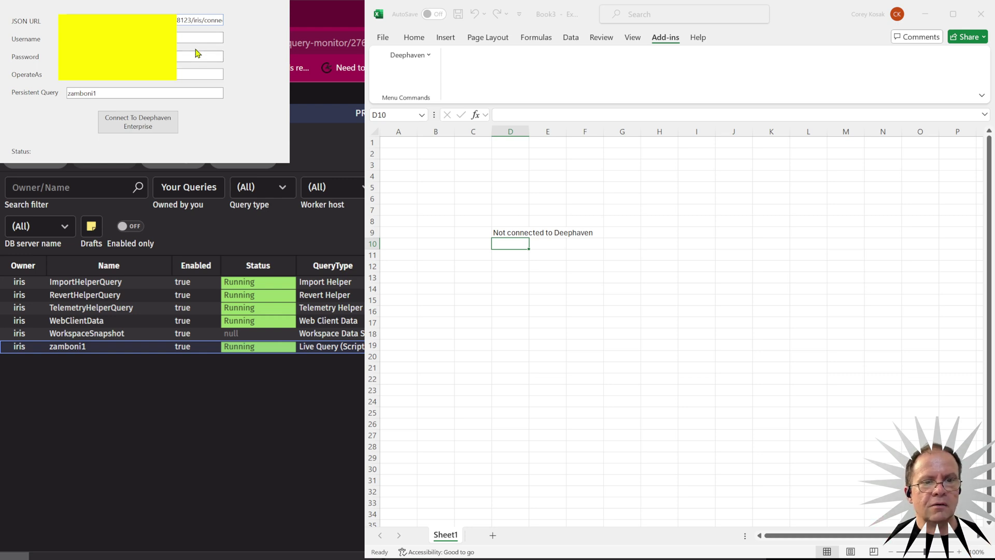
- Check the snapshot formula in D9, then connect to Deephaven Enterprise using the persistent query zamboni1
left_click(512, 232)
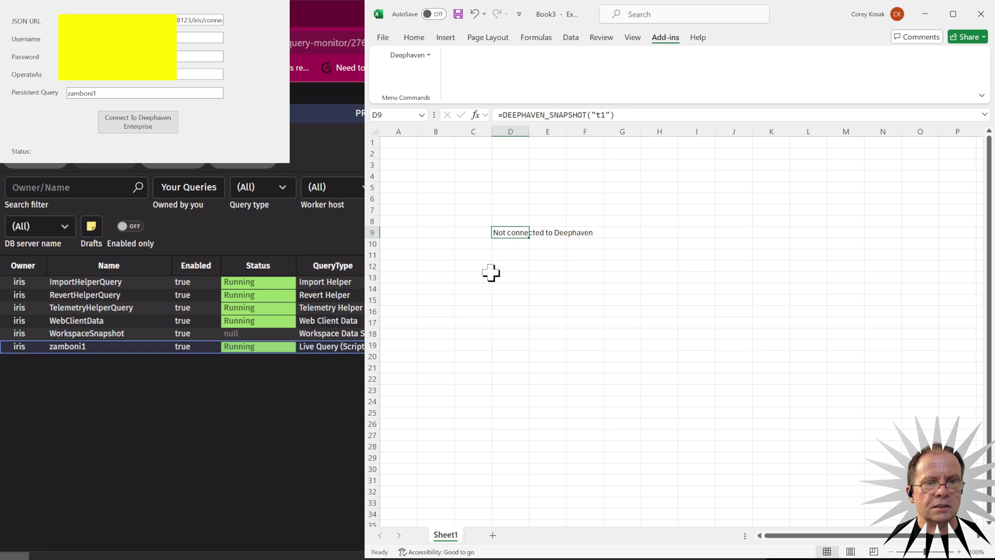
left_click(537, 288)
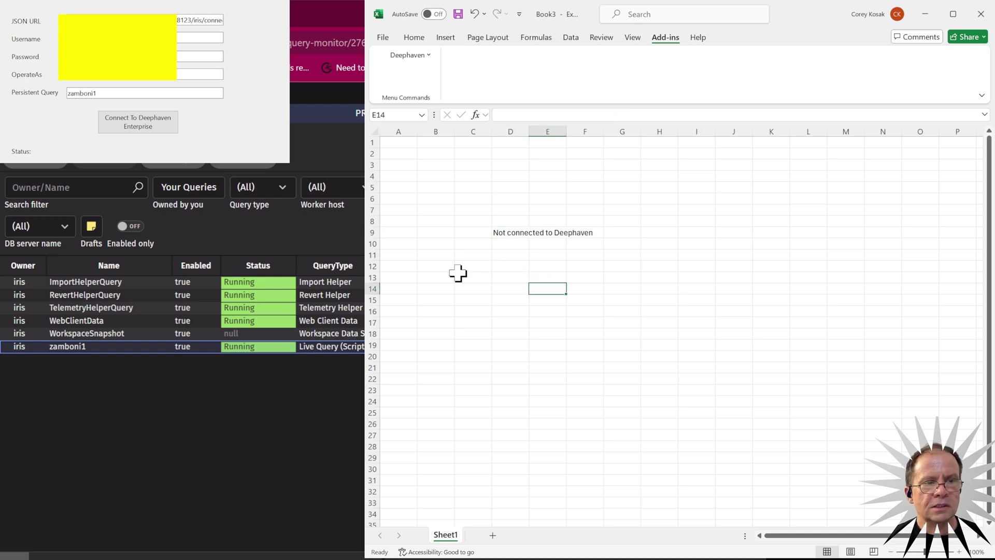
left_click(221, 144)
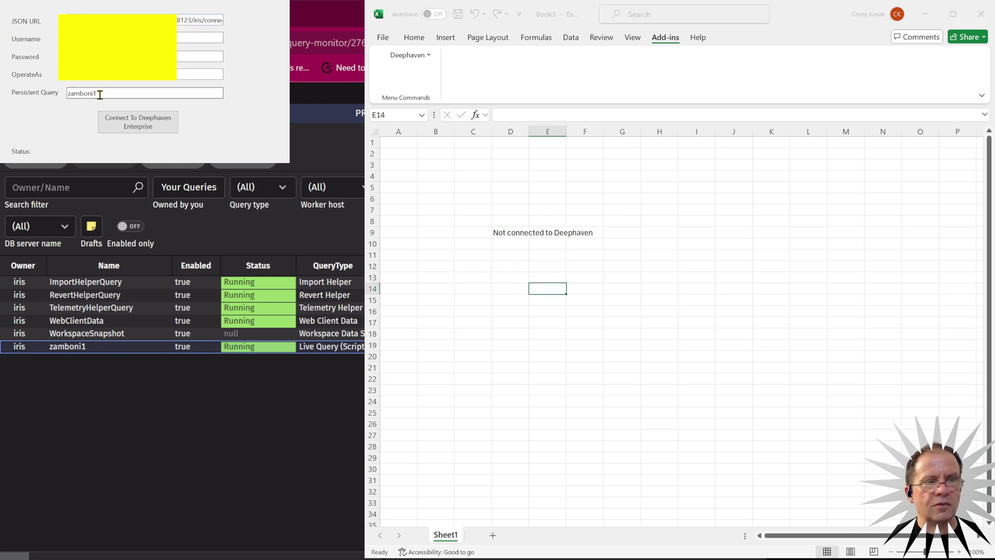
left_click(143, 128)
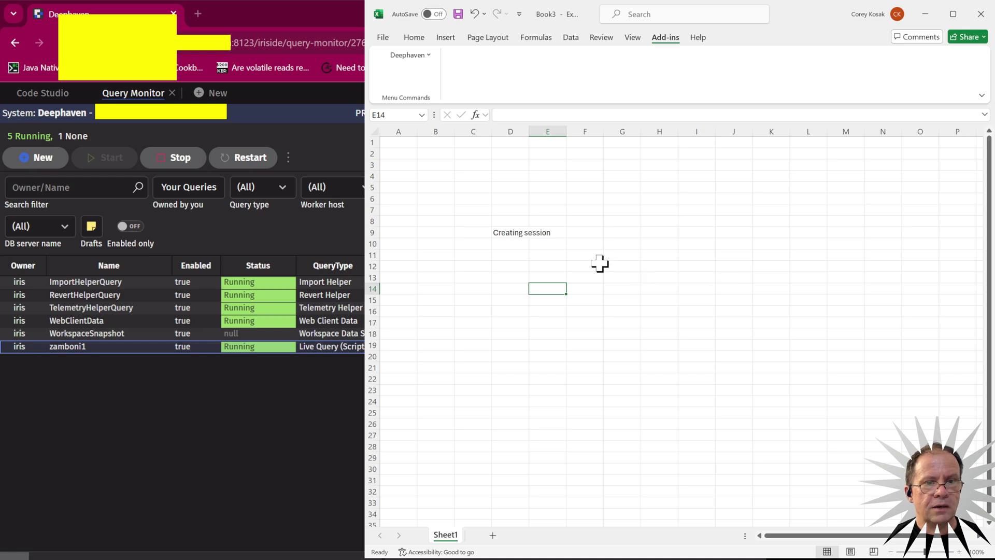
- Enter =DEEPHAVEN_SNAPSHOT("t1", TRUE) in cell F9 to fetch the t1 table with its column header
left_click(548, 255)
left_click(517, 236)
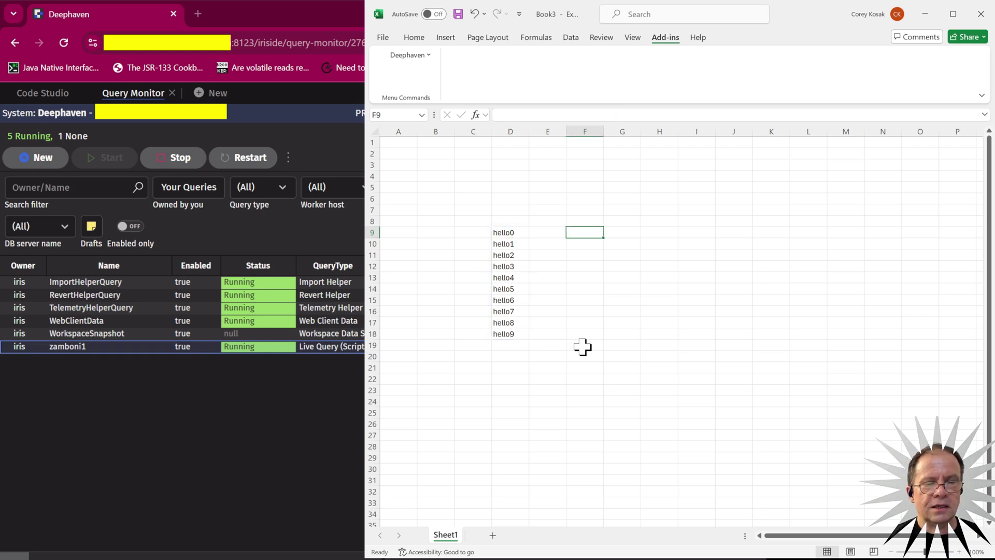
key("Right")
key("Right")
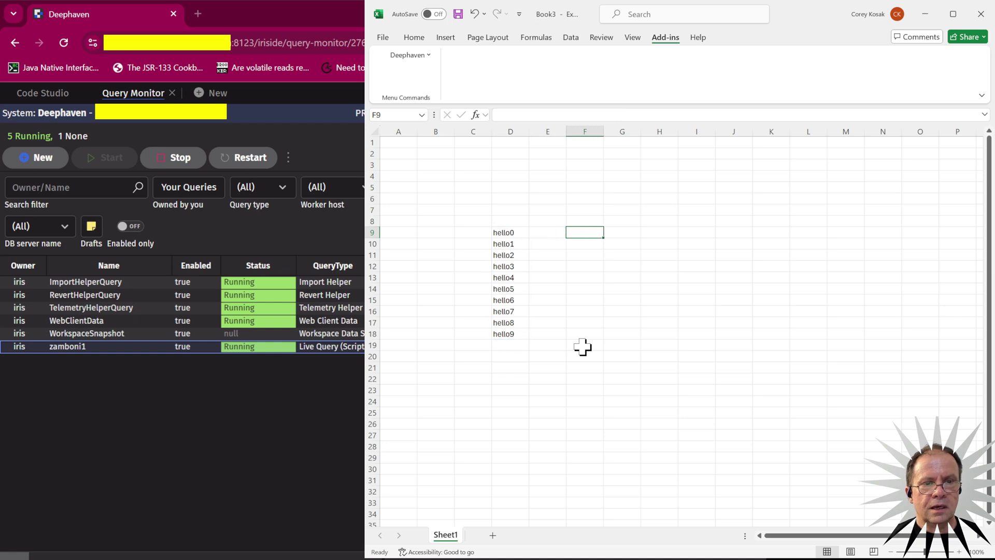
type("=DE")
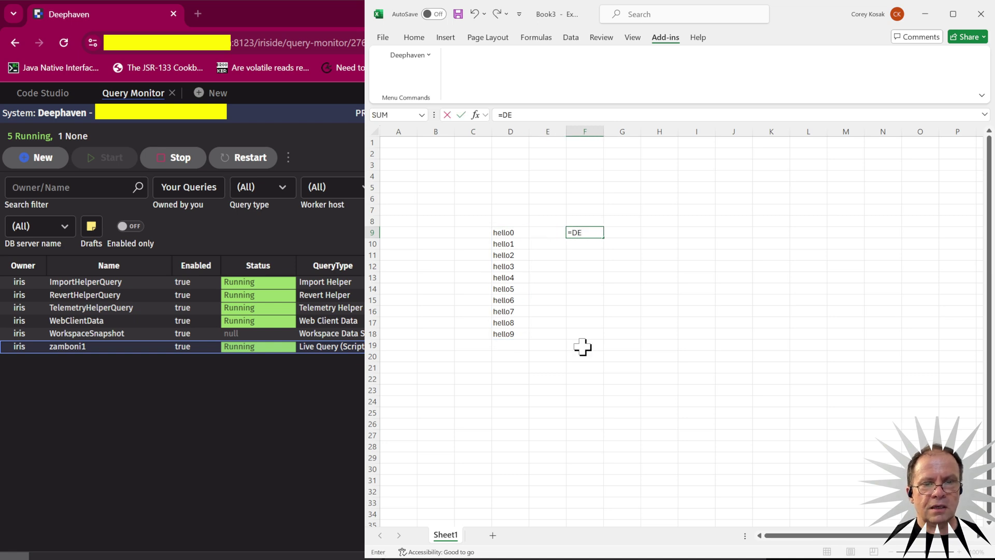
key("Tab")
type("\"t1\",")
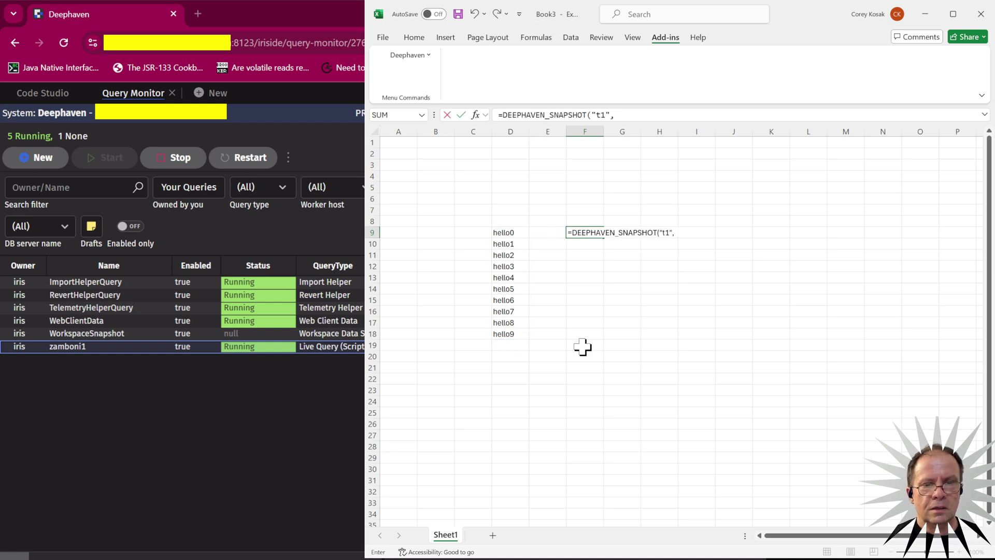
type(" true)")
key("Return")
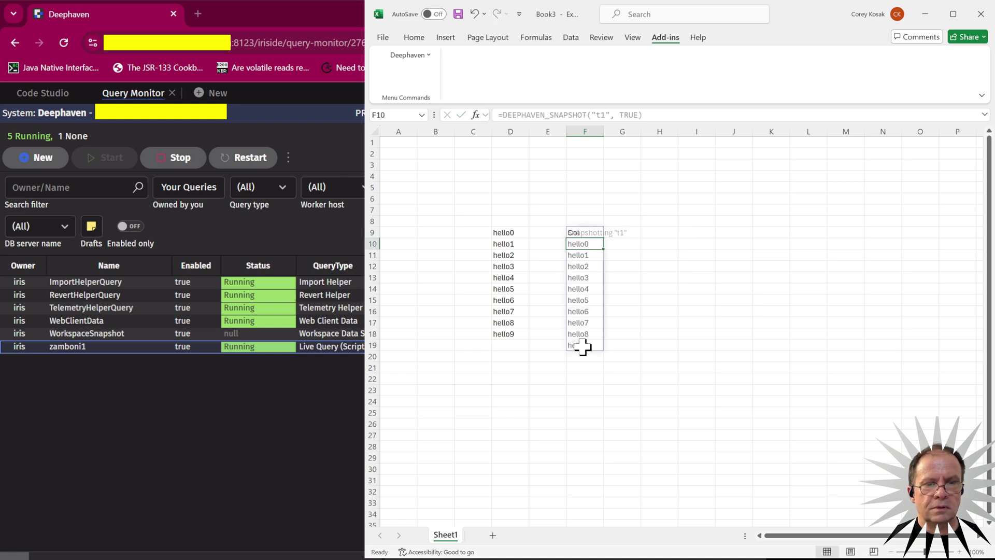
- Enter =DEEPHAVEN_SNAPSHOT("t2",TRUE) in cell H9 and look through the rows of the t2 snapshot
key("Up")
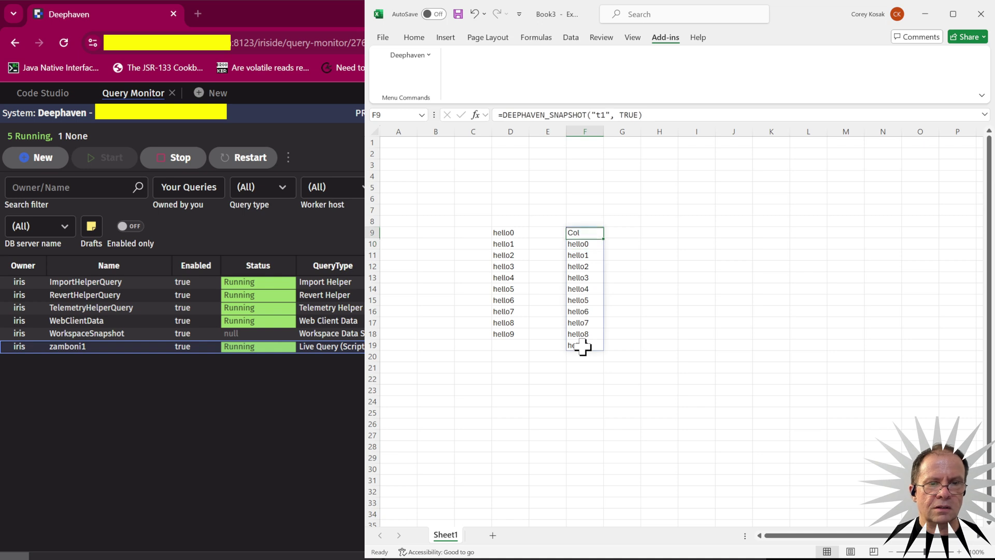
key("Right")
key("Right")
type("=")
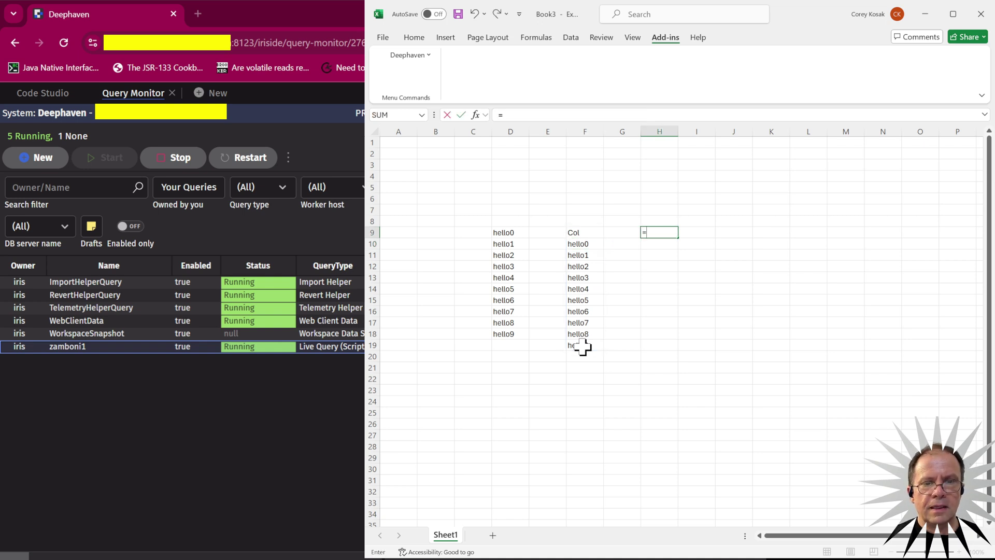
type("Dee")
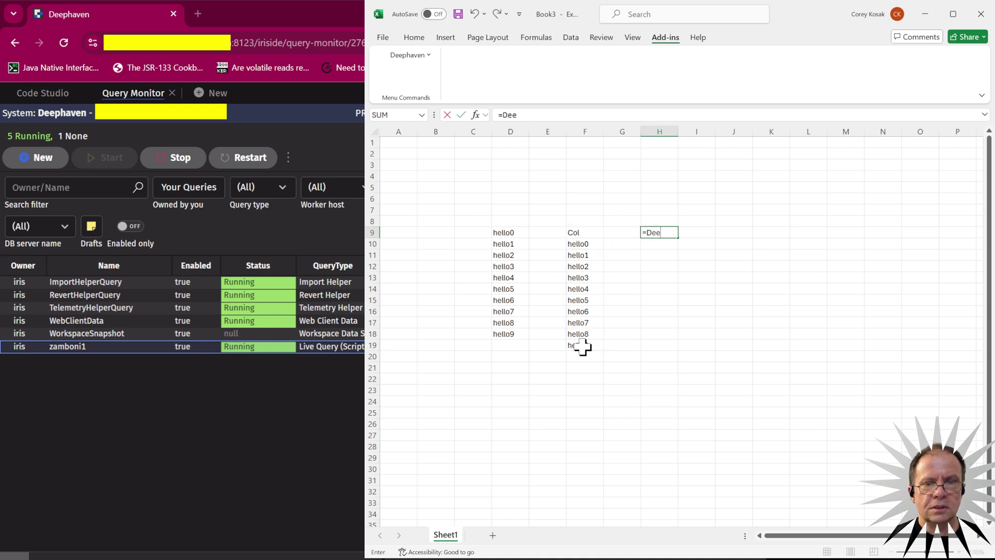
key("Tab")
type("\"t2\"")
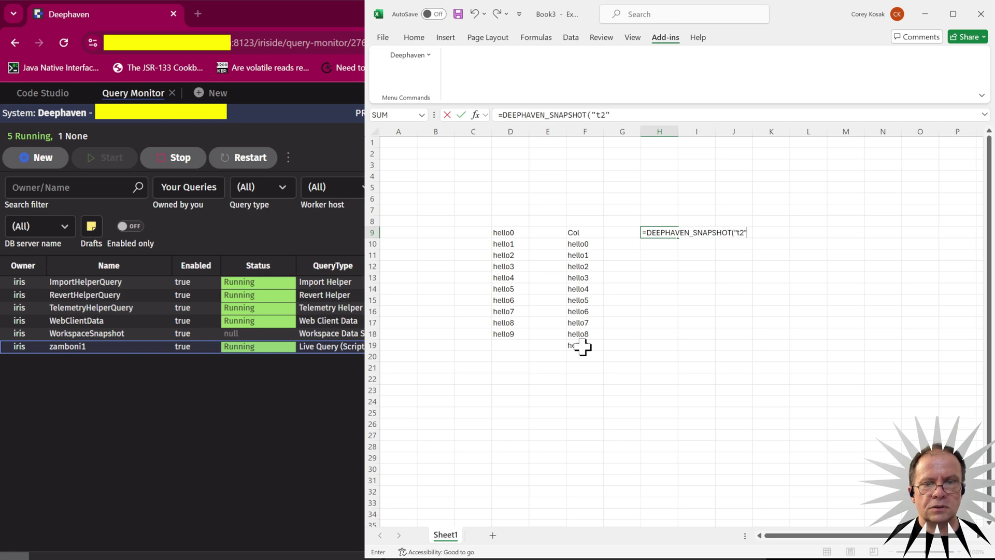
type(",true)")
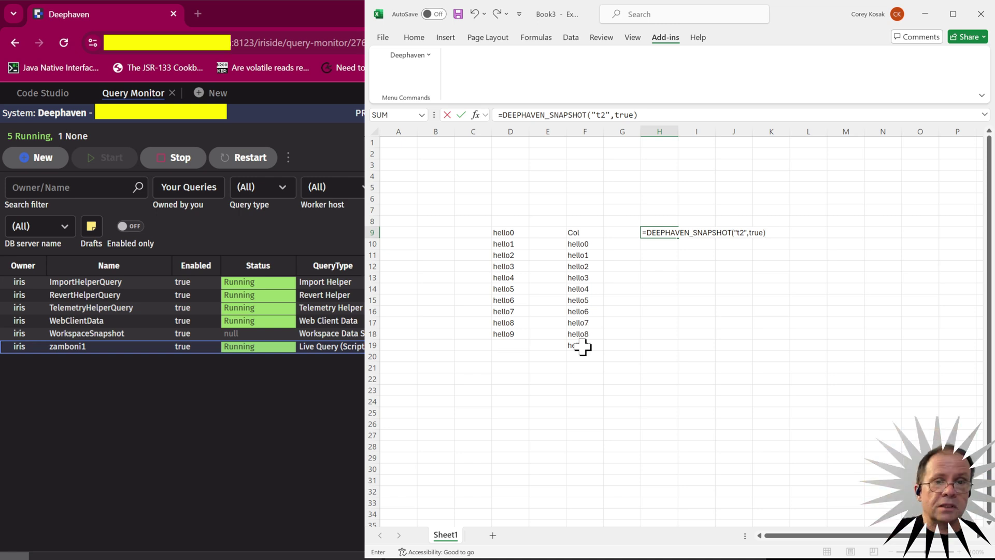
key("Return")
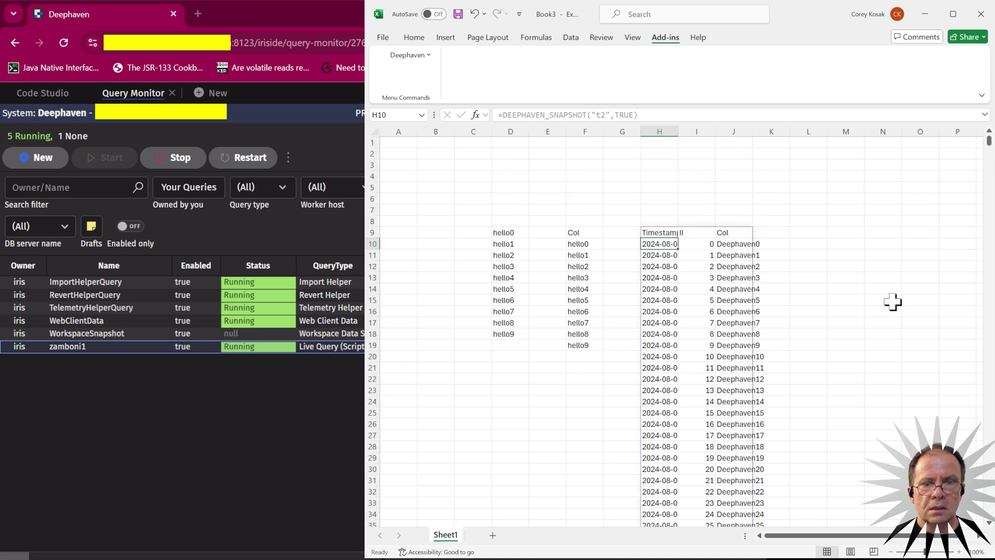
left_click_drag(990, 139, 964, 516)
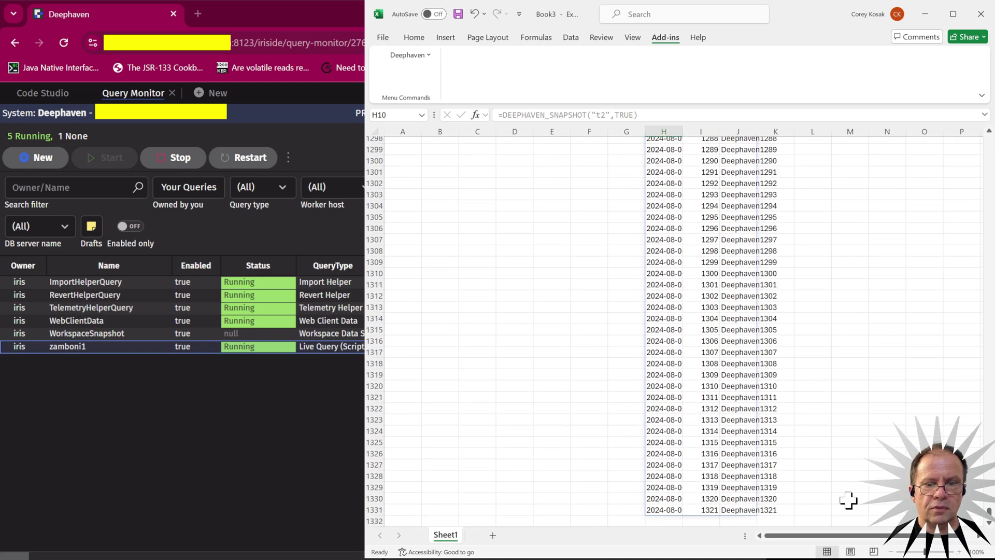
scroll(845, 498, "up", 20)
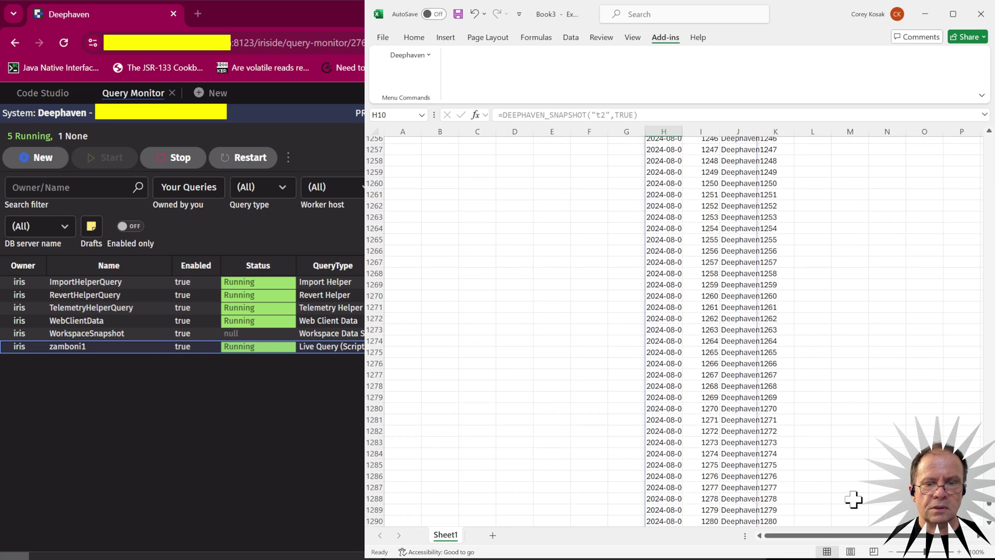
- Enter =DEEPHAVEN_SUBSCRIBE("t2", TRUE) in cell L9 to subscribe to the live t2 table with column headers
left_click(738, 229)
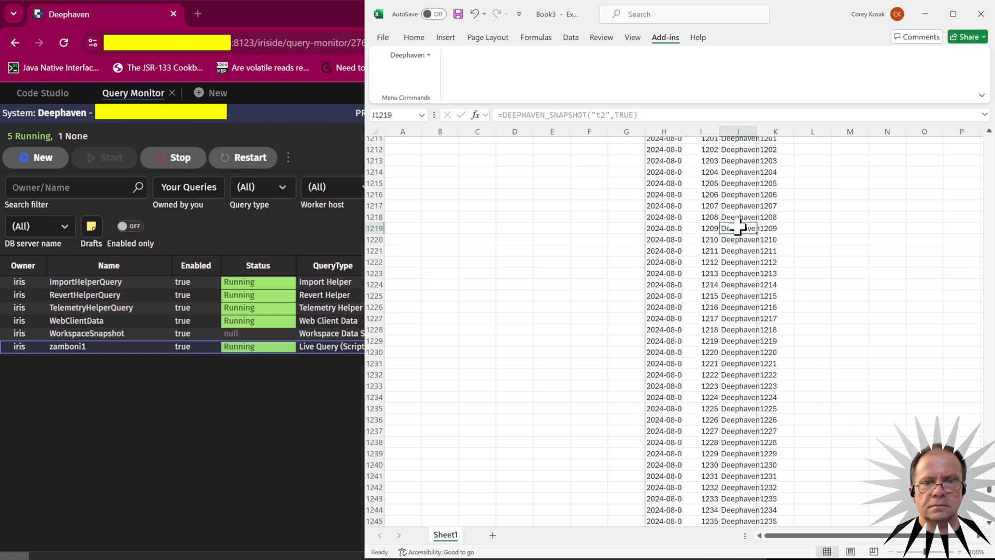
key("Page_Up")
key("Page_Up")
key("Page_Up")
key("Page_Up")
key("Page_Up")
key("Page_Up")
key("Page_Up")
key("Page_Up")
key("Page_Up")
key("Page_Up")
key("Page_Up")
key("Page_Up")
key("Page_Up")
key("Page_Up")
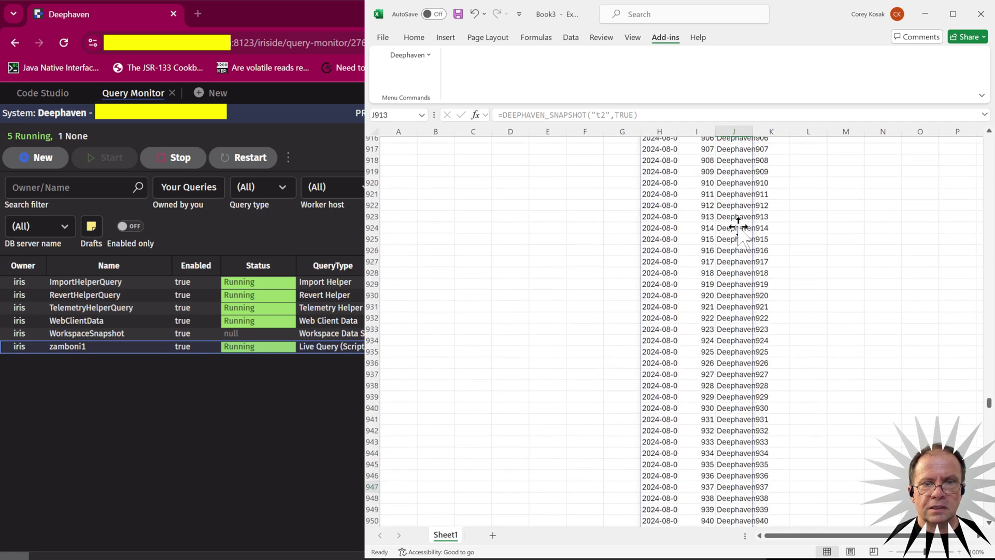
key("ctrl+Home")
key("Down")
key("Down")
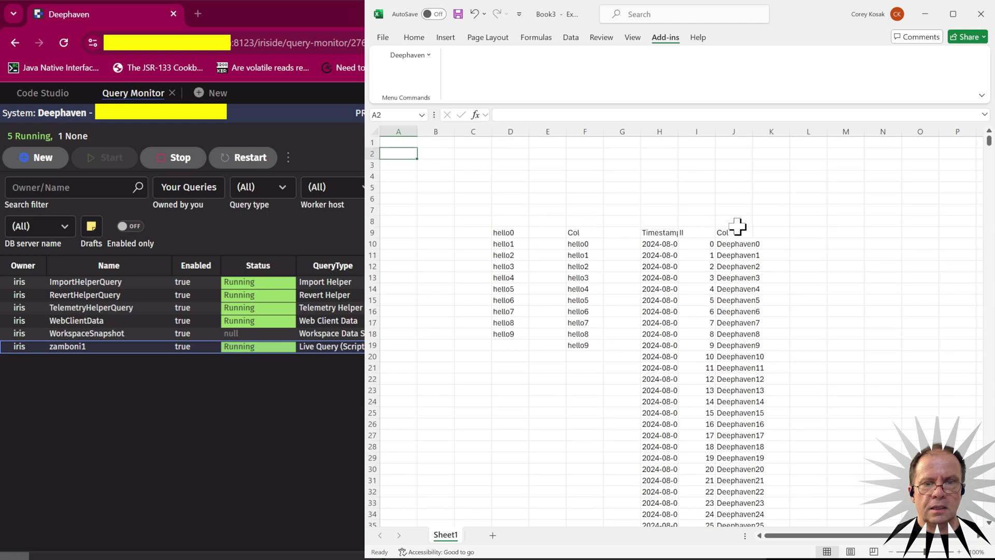
key("Right")
key("Right")
key("Right")
key("Right")
key("Right")
key("Right")
key("Right")
key("Right")
key("Right")
key("Right")
key("Right")
key("Down")
key("Down")
key("Down")
key("Down")
key("Down")
key("Down")
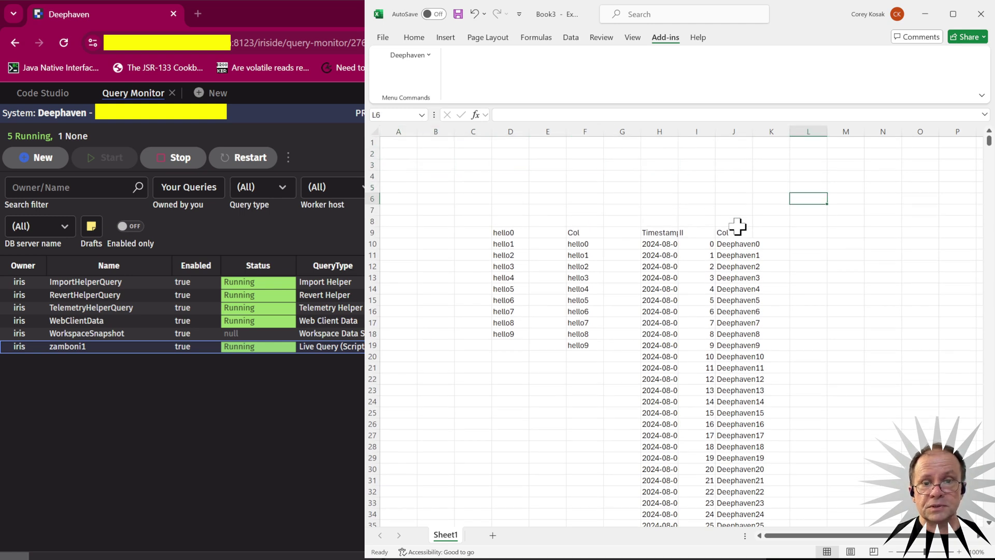
type("=De")
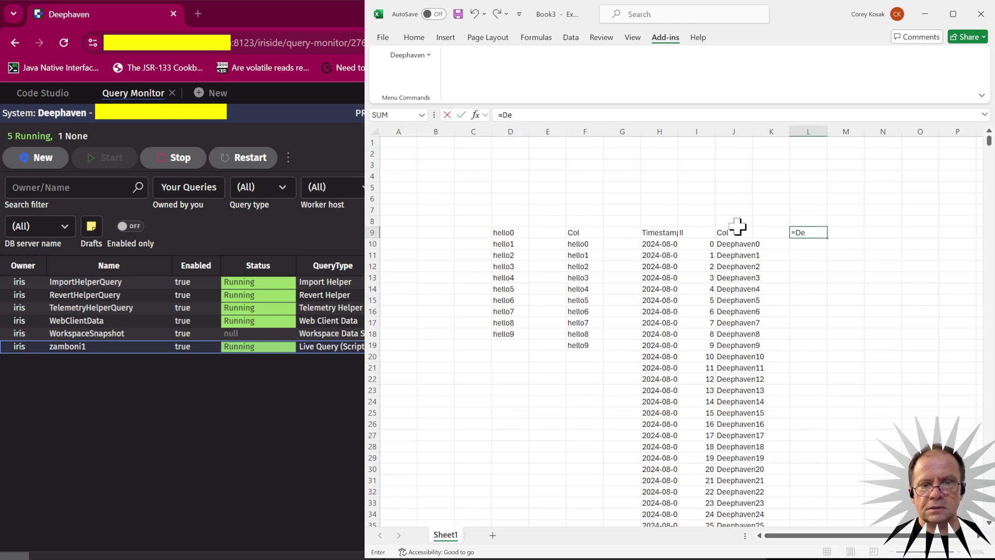
type("e")
key("Tab")
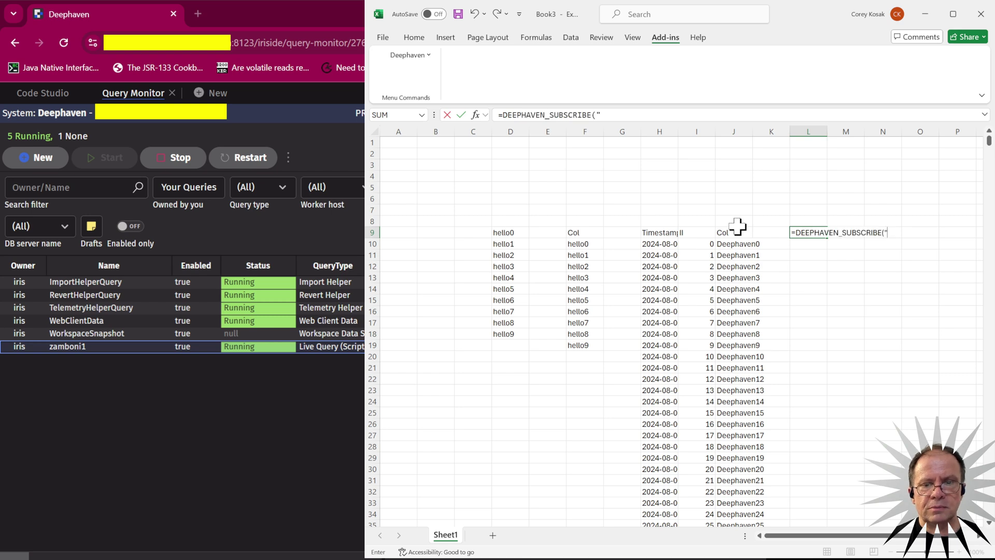
type("\"t2\", true)")
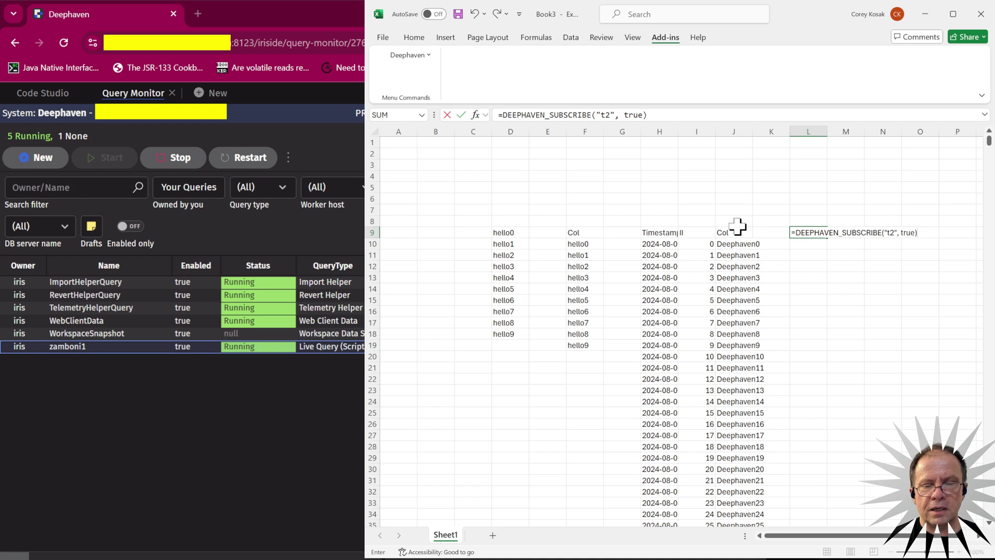
key("Return")
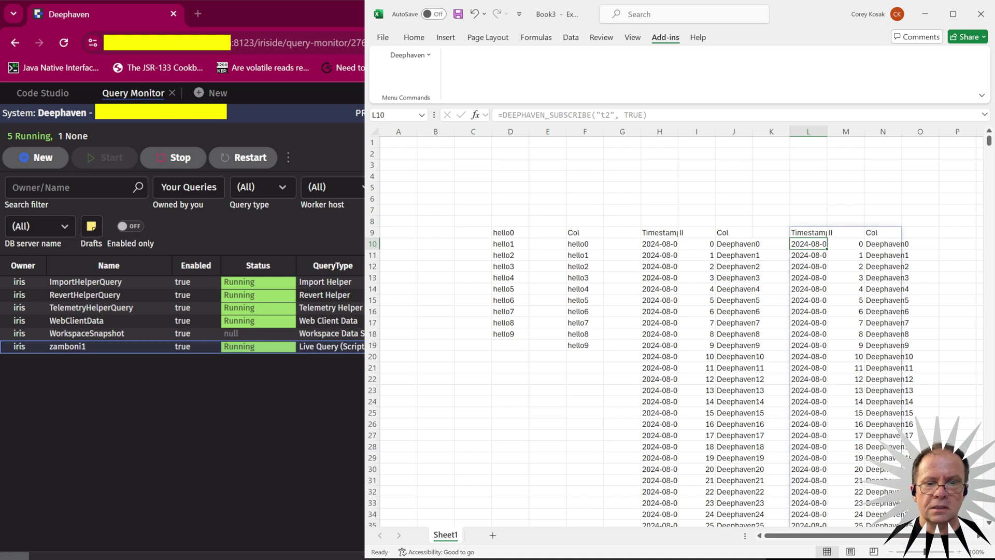
- Examine the incoming rows at the end of the t2 subscription, then return to the start of the sheet
mouse_move(988, 553)
left_mouse_down()
mouse_move(994, 559)
mouse_move(990, 534)
mouse_move(992, 559)
mouse_move(991, 547)
mouse_move(984, 556)
left_mouse_up()
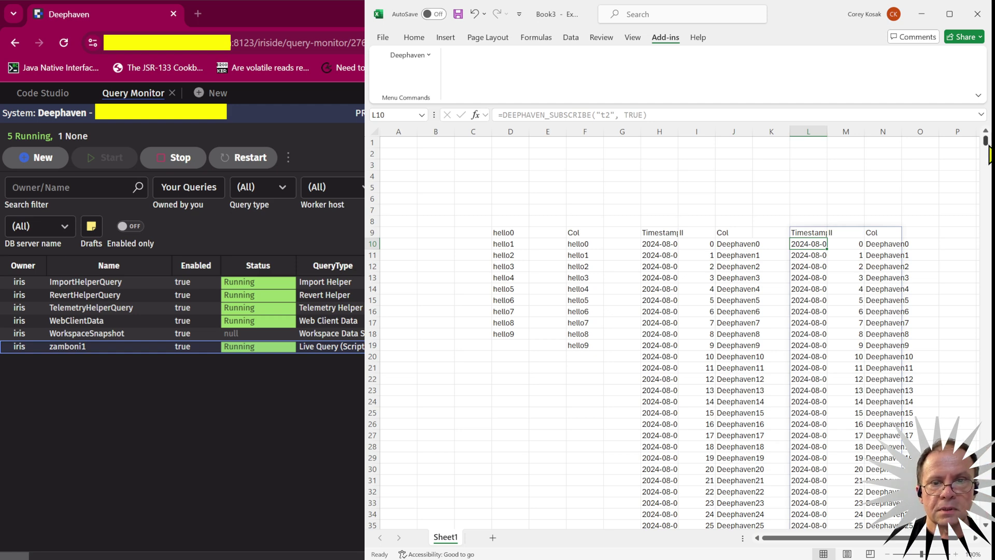
left_click_drag(986, 150, 986, 510)
scroll(866, 407, "down", 15)
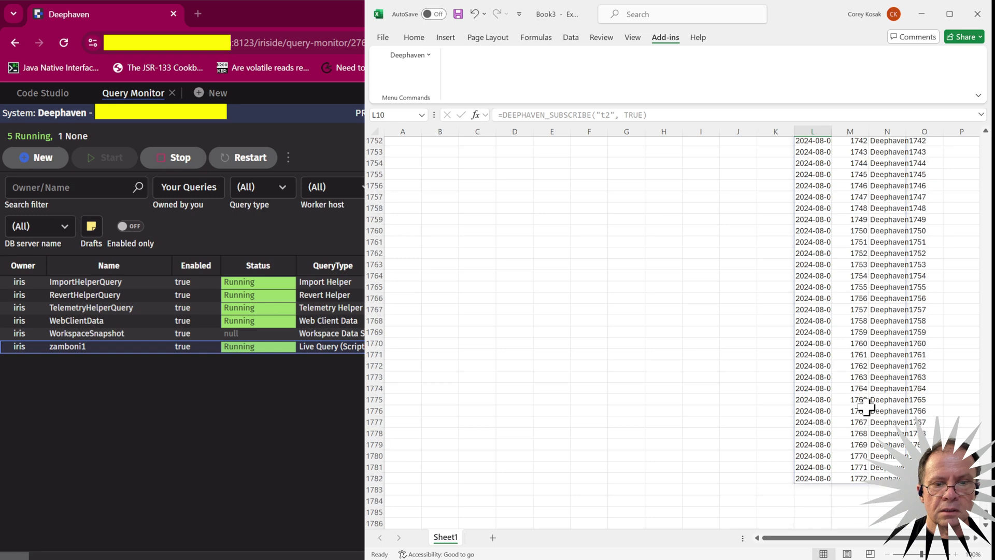
scroll(830, 422, "down", 6)
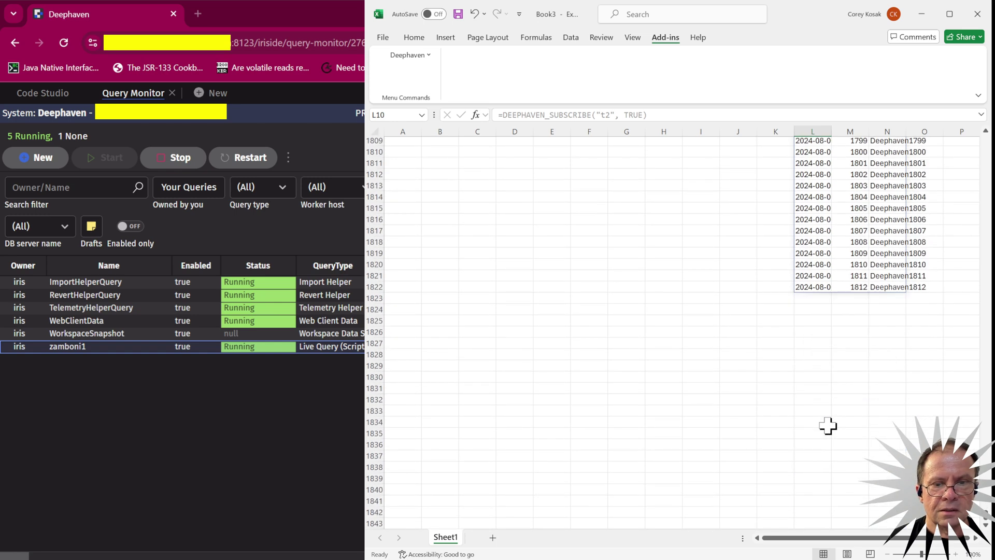
scroll(828, 426, "down", 9)
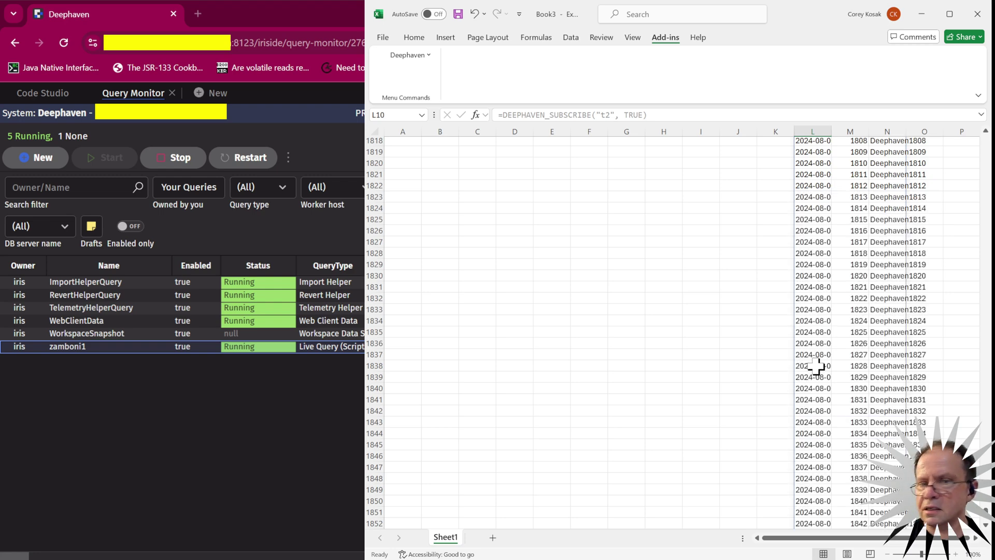
scroll(809, 409, "down", 12)
scroll(798, 395, "down", 7)
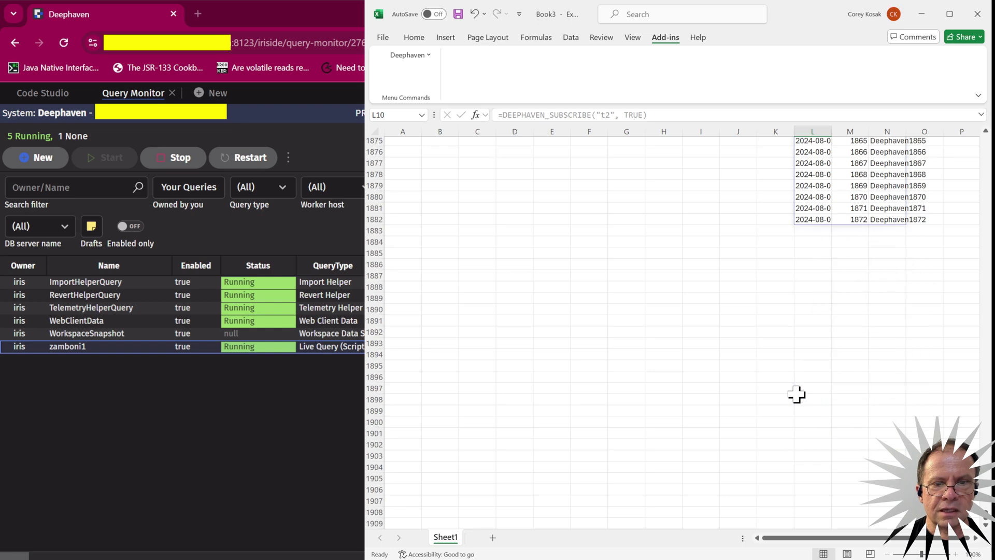
scroll(796, 395, "down", 3)
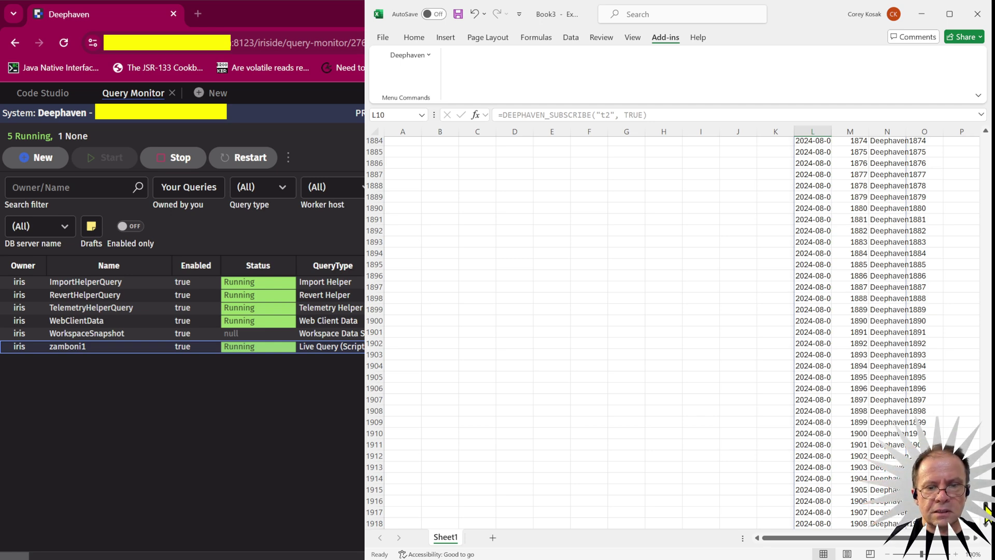
left_click_drag(987, 510, 986, 140)
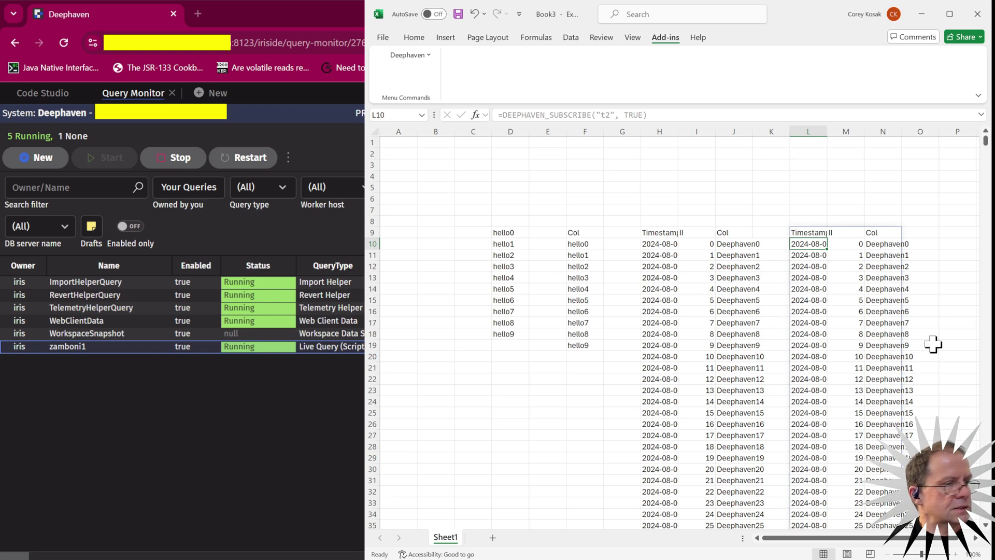
scroll(767, 317, "down", 1)
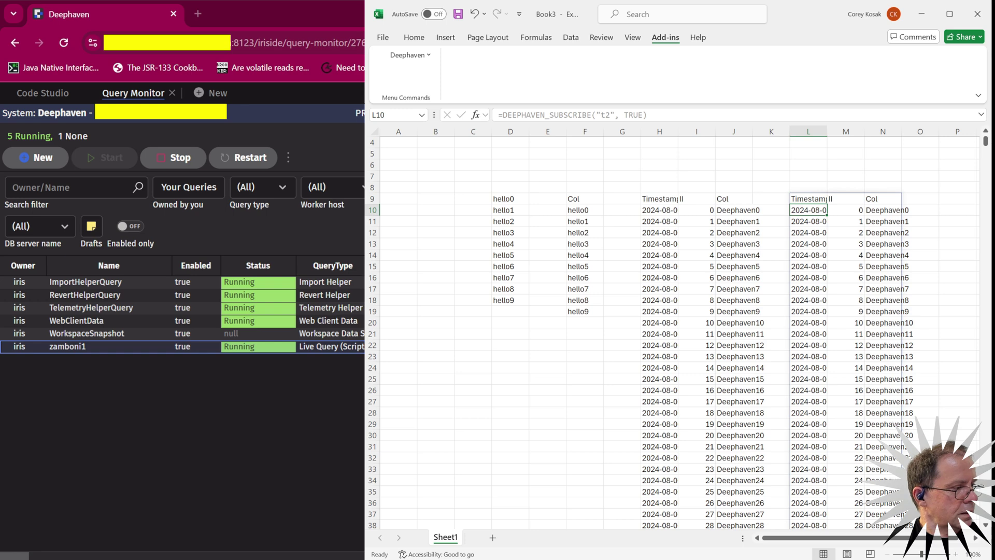
- Switch to the Deephaven Query Monitor in the browser and stop the zamboni1 query
key("alt+Tab")
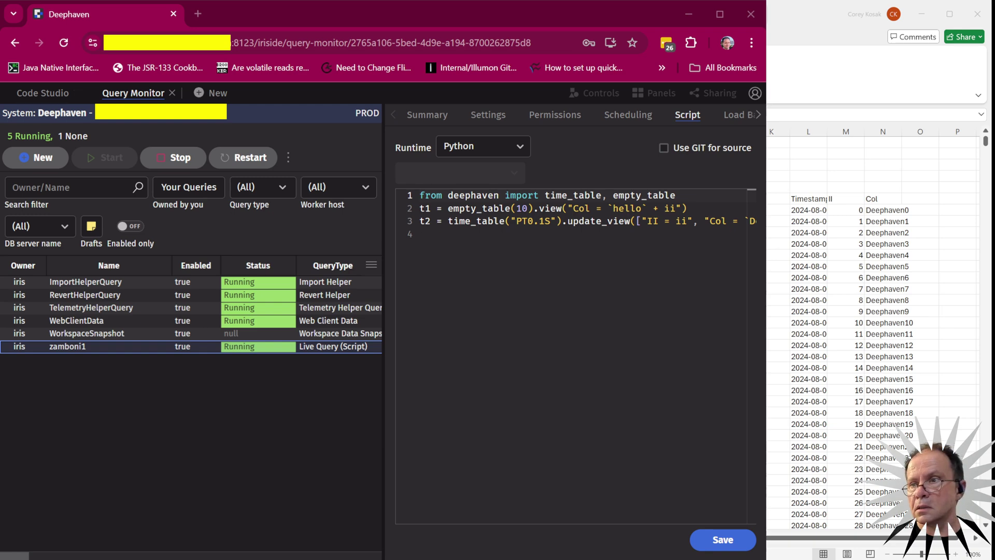
left_click(177, 161)
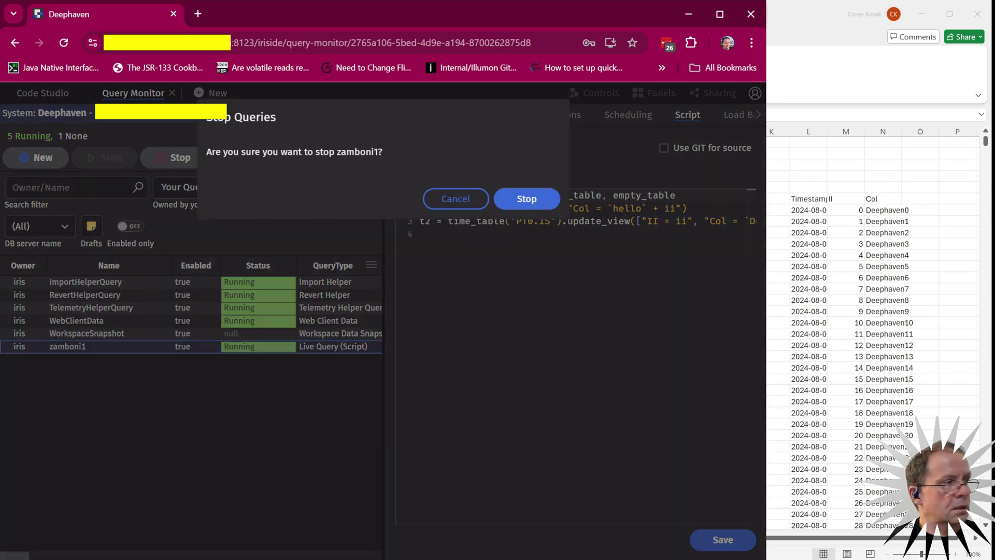
left_click(529, 200)
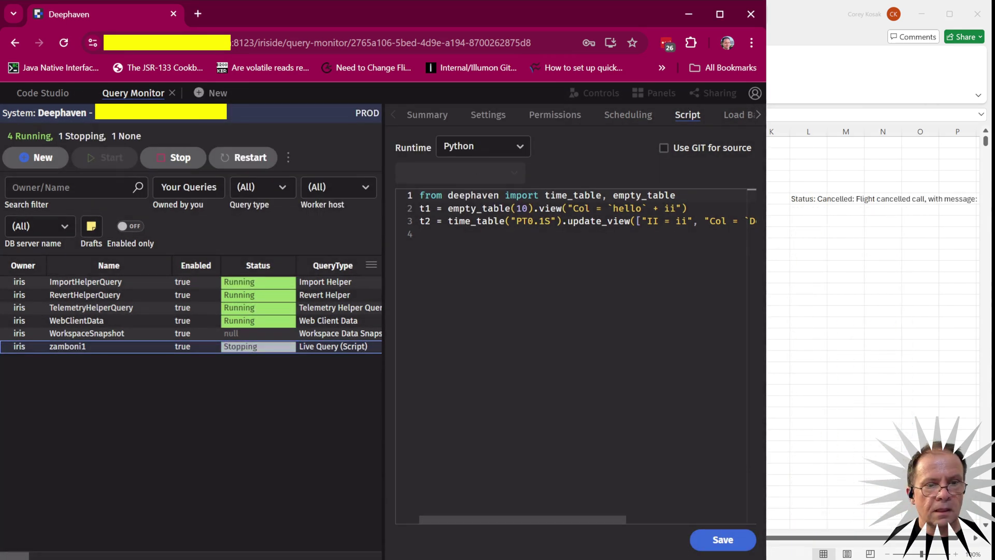
- Switch back to Excel and check the t2 subscription's status message in cell L9
left_click(809, 199)
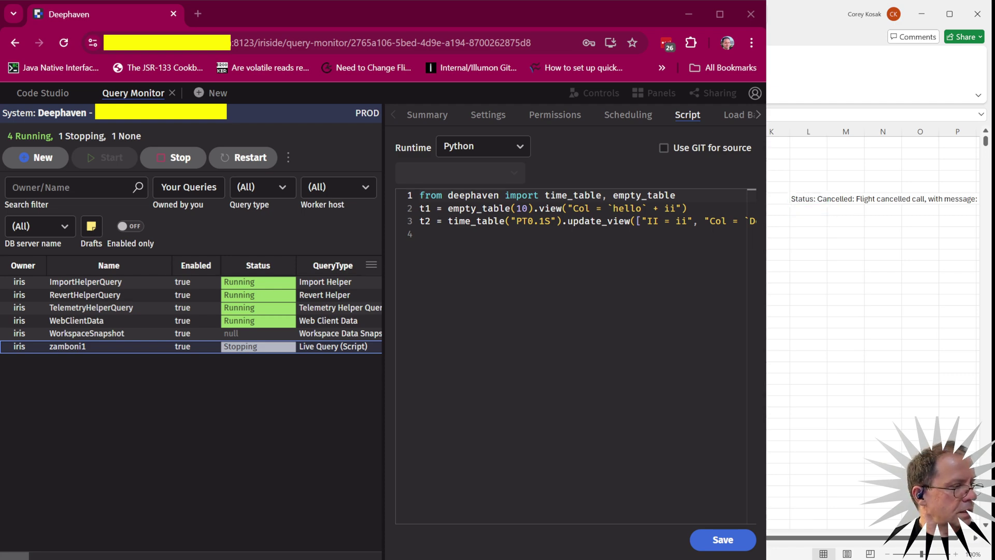
key("alt+Tab")
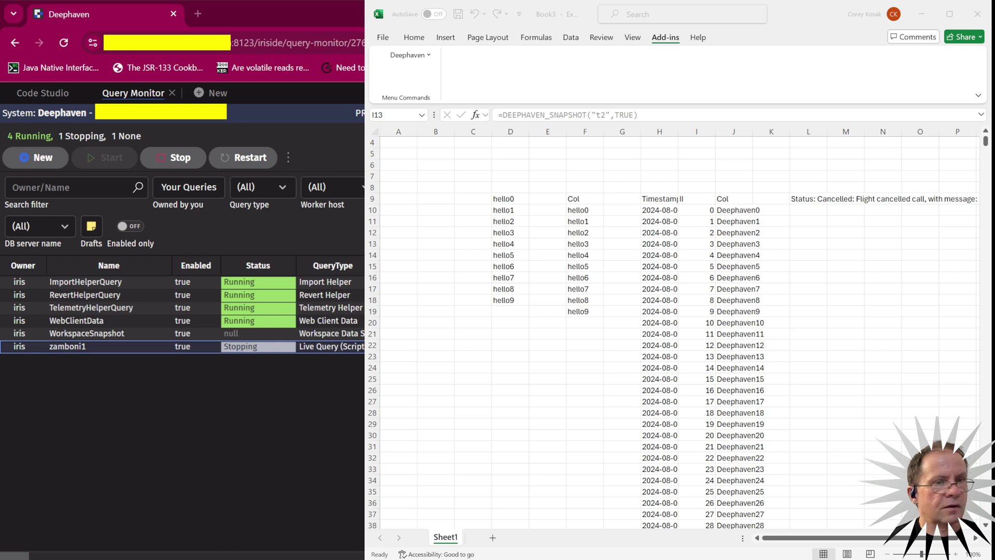
key("Left")
key("Left")
key("Up")
key("Left")
key("Left")
key("Up")
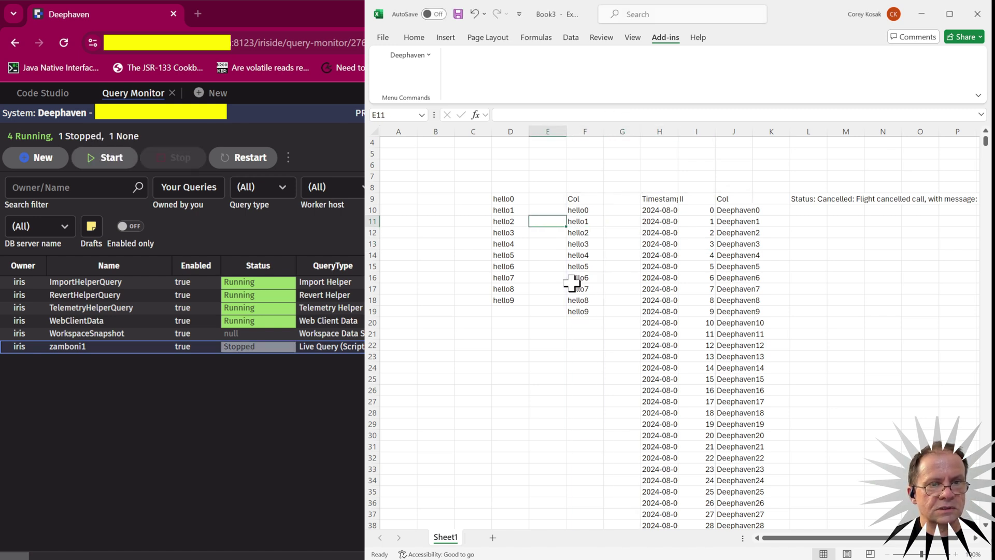
key("Up")
key("Up")
key("Right")
key("Right")
key("Right")
key("Right")
key("Right")
key("Right")
key("Right")
key("Right")
key("Left")
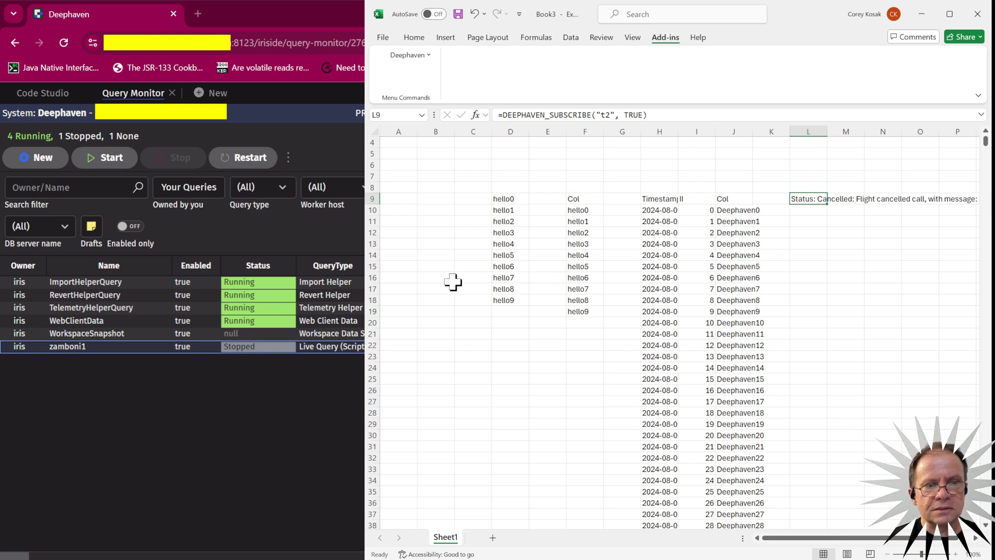
left_click(509, 198)
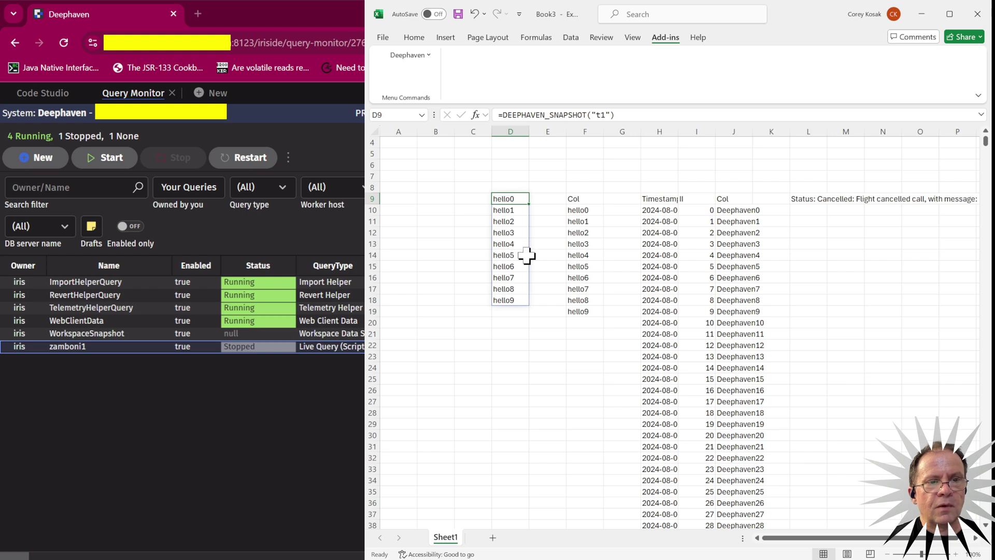
left_click(644, 109)
key("shift+Home")
type("=")
left_click(598, 301)
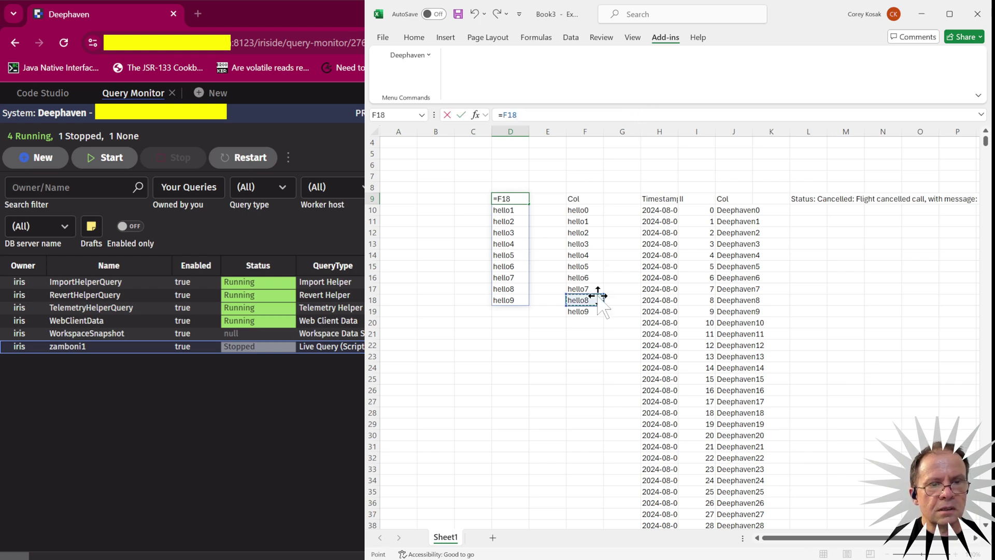
left_click(440, 217)
key("Escape")
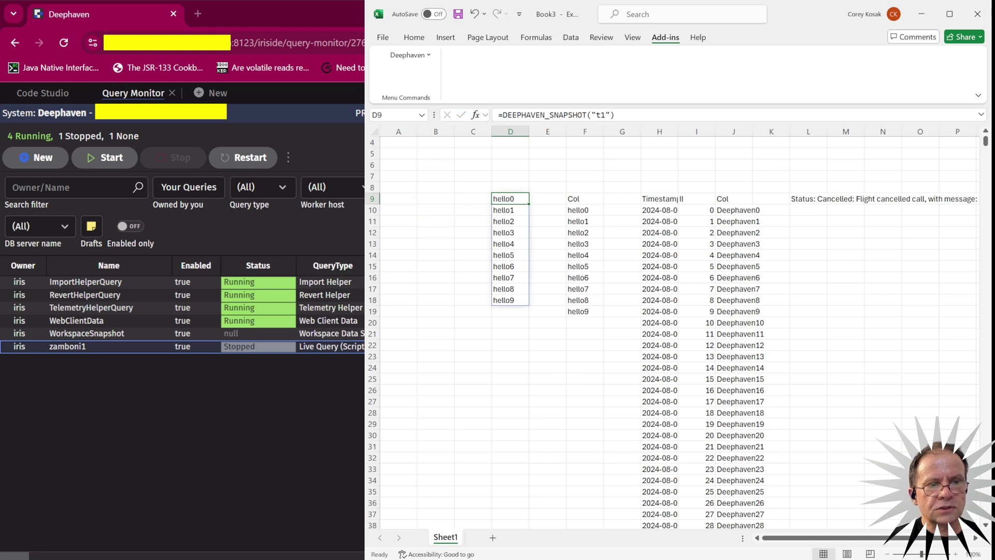
- Place a copy of the snapshot formula =DEEPHAVEN_SNAPSHOT("t1") in cell B9
left_click(441, 200)
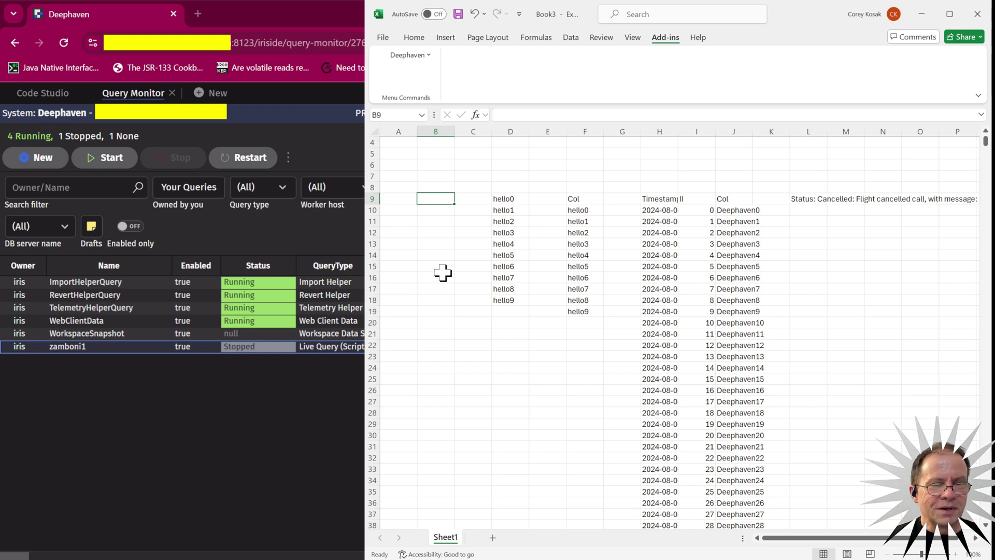
type("=DEEPHAVEN_SNAPSHOT(\"t1\")")
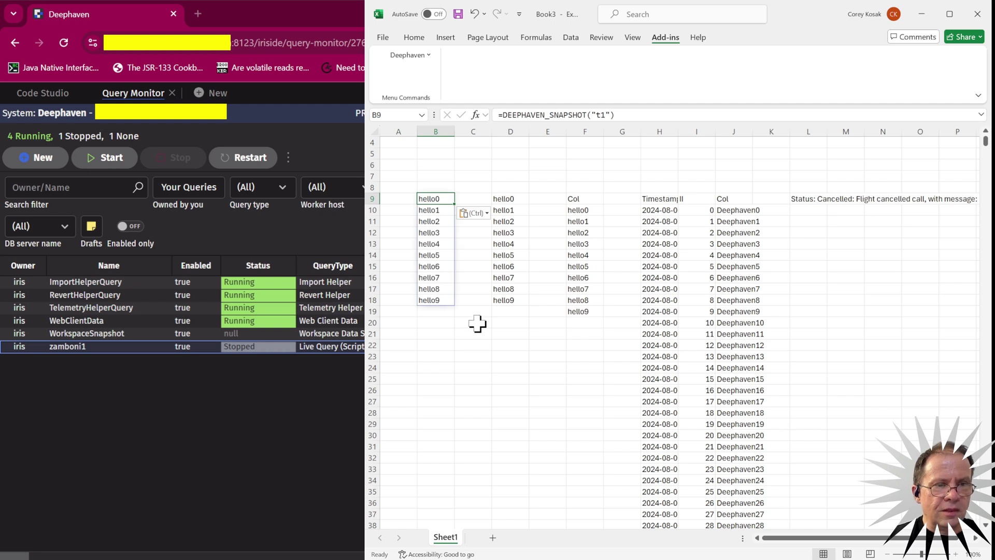
- Clear the t1 snapshot formulas from cells B9, D9 and F9
left_click(585, 201)
key("Left")
key("Left")
key("Left")
key("Left")
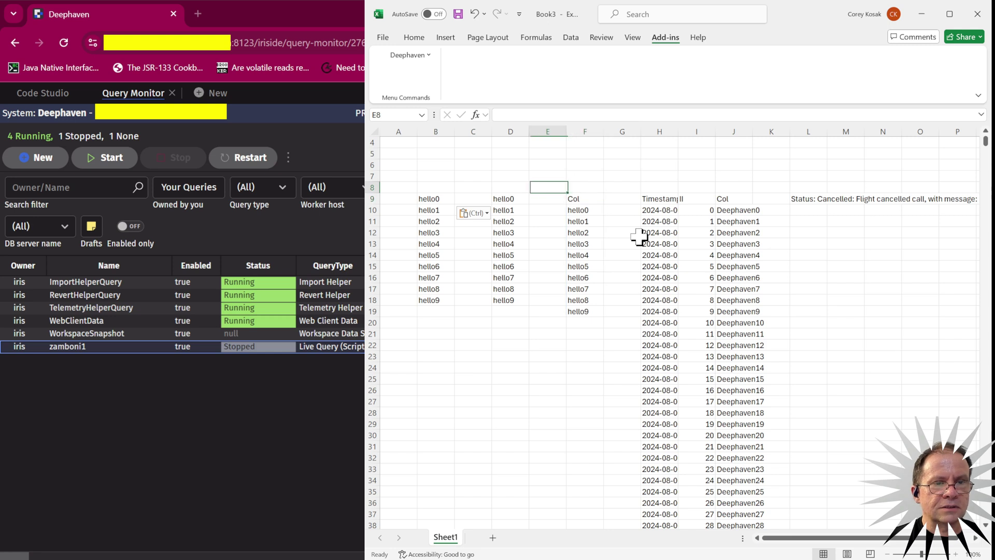
key("Delete")
key("Right")
key("Right")
key("Delete")
key("Right")
key("Right")
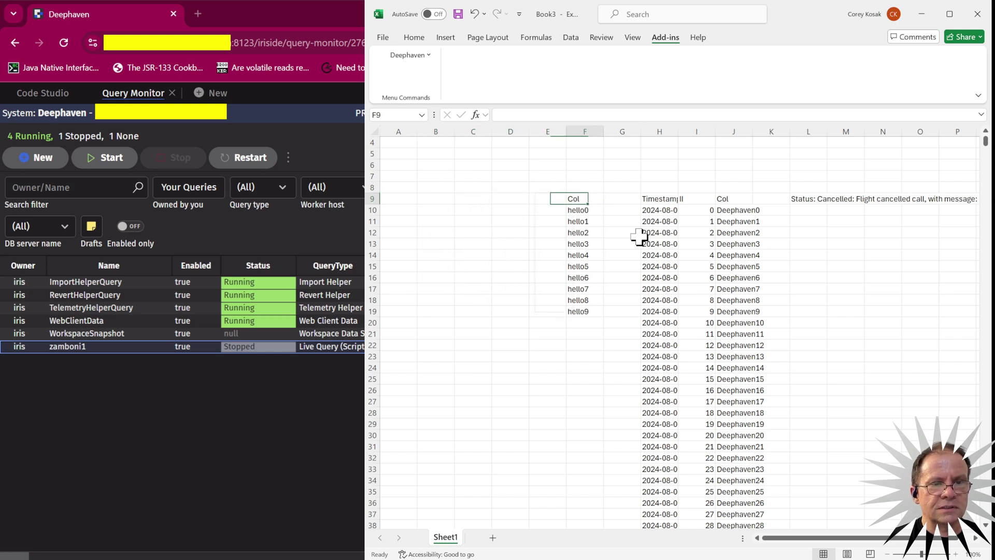
key("Delete")
- Enter =DEEPHAVEN_SNAPSHOT("t1") in cell B11 to request a new t1 snapshot while the zamboni1 query is stopped
key("Left")
key("Left")
key("Left")
key("Left")
key("Left")
key("Down")
key("Right")
key("Down")
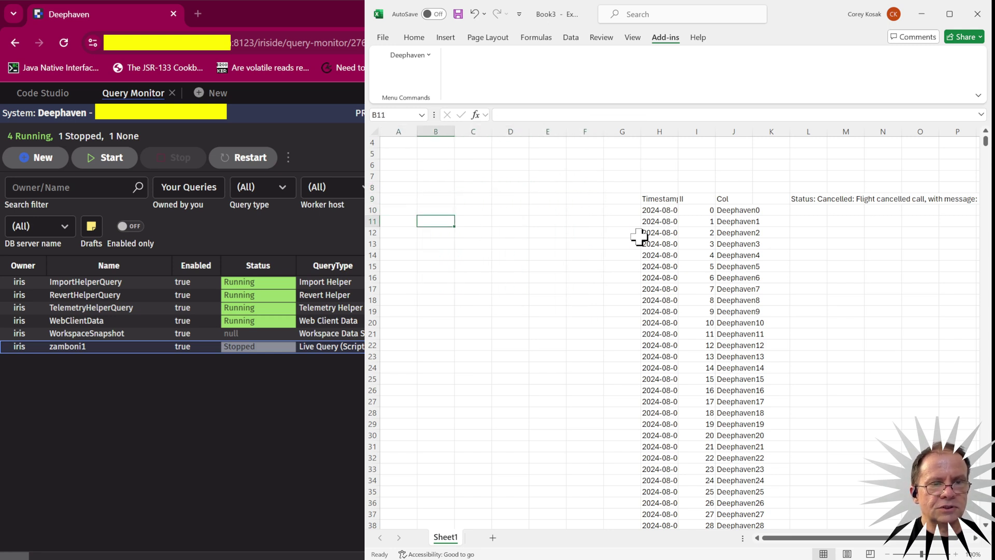
type("=de")
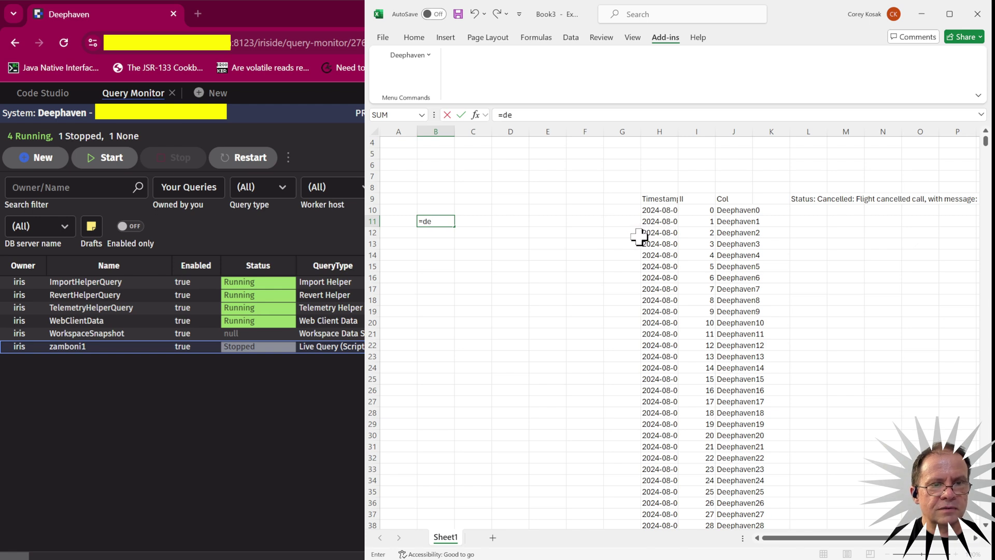
type("e")
key("Tab")
type("\"t1\")")
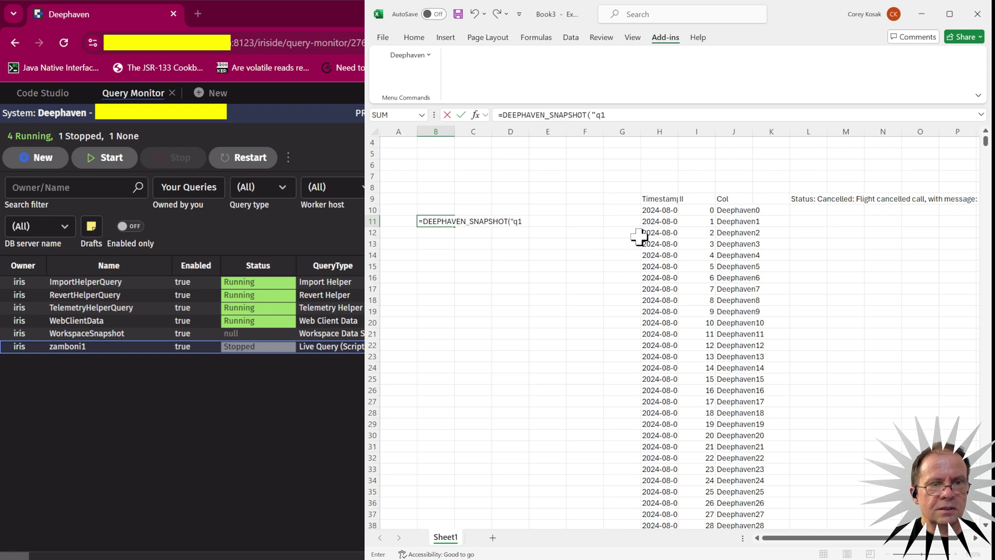
key("Return")
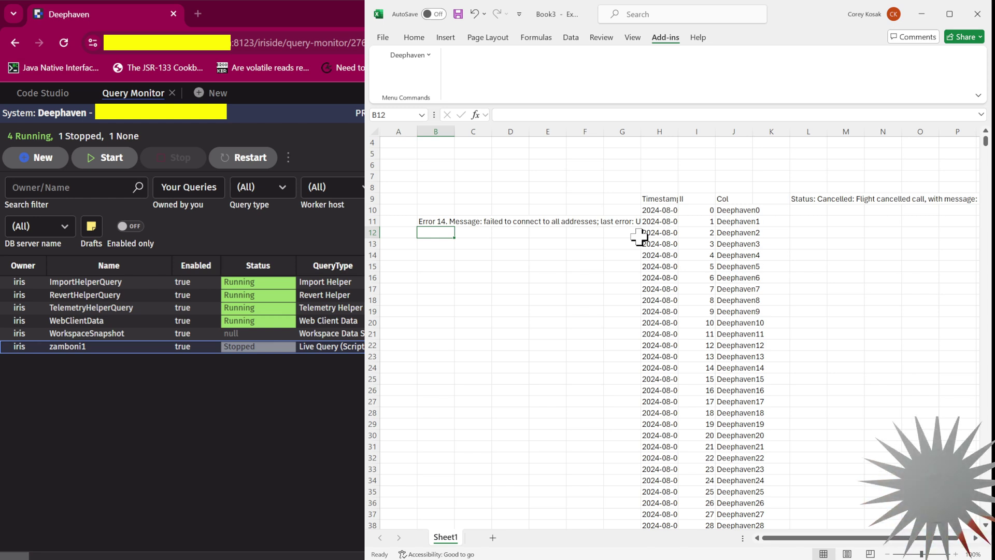
key("Up")
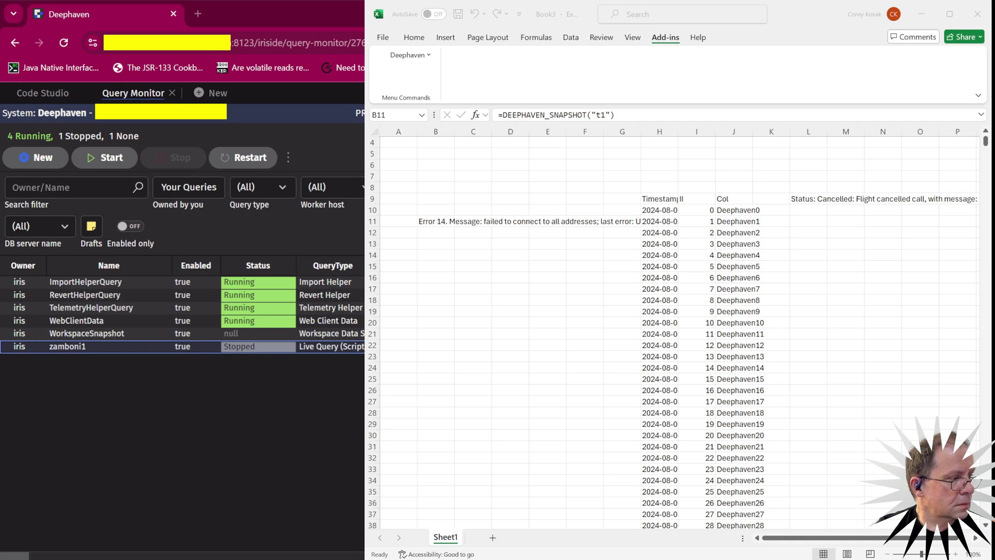
- Switch to the Deephaven Query Monitor and start the stopped zamboni1 query
key("alt+Tab")
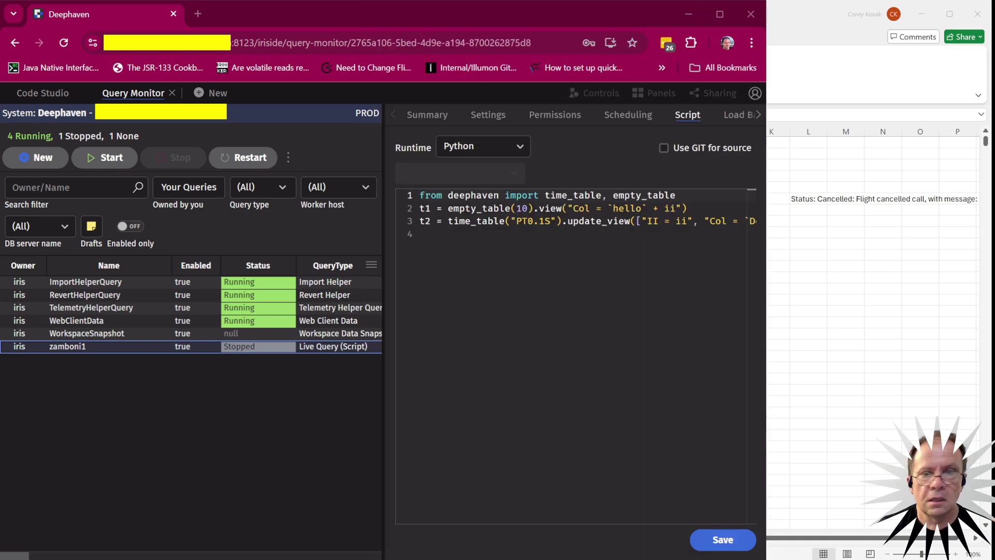
left_click(93, 156)
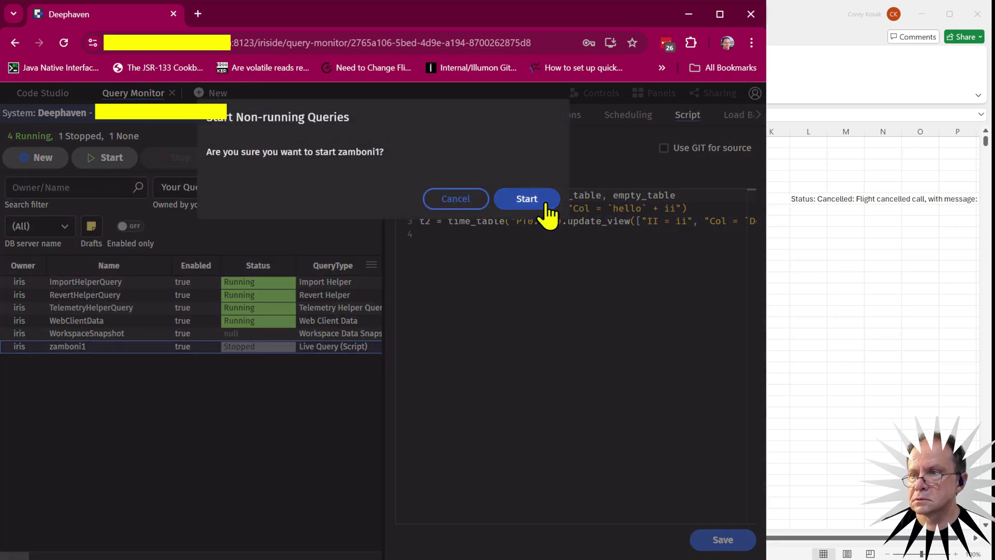
left_click(526, 199)
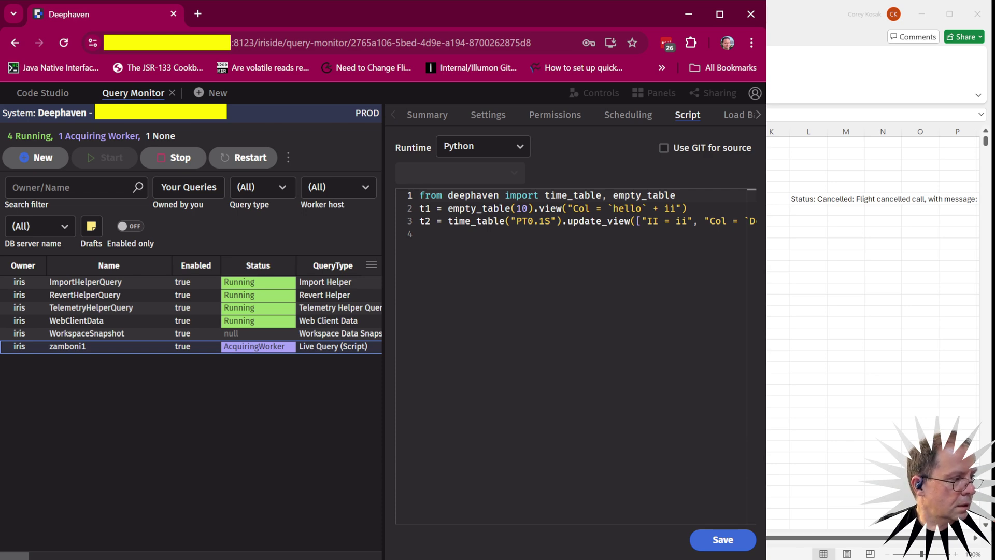
- Return to Excel and reconnect the add-in to Deephaven Enterprise with the persistent query zamboni1
key("alt+Tab")
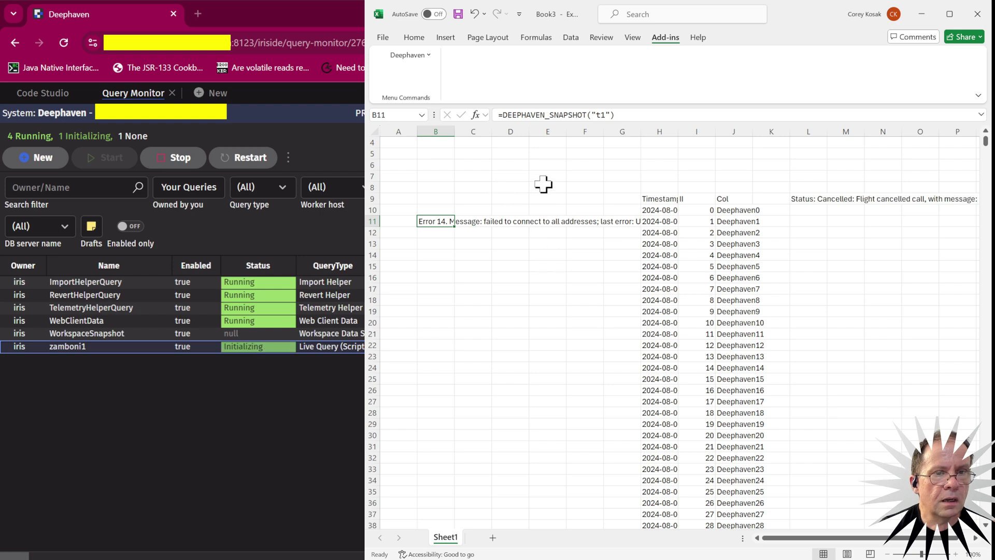
left_click(408, 56)
left_click(459, 115)
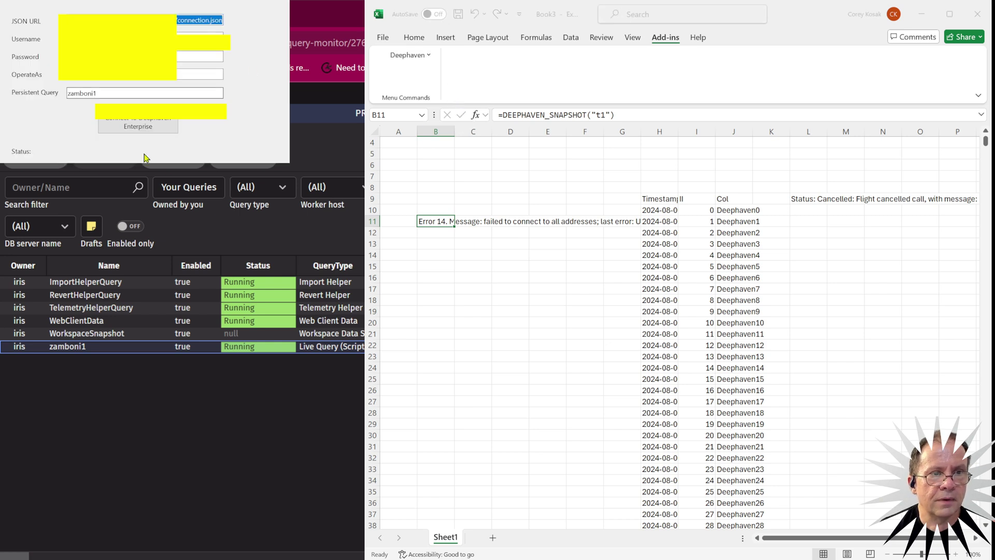
left_click(149, 126)
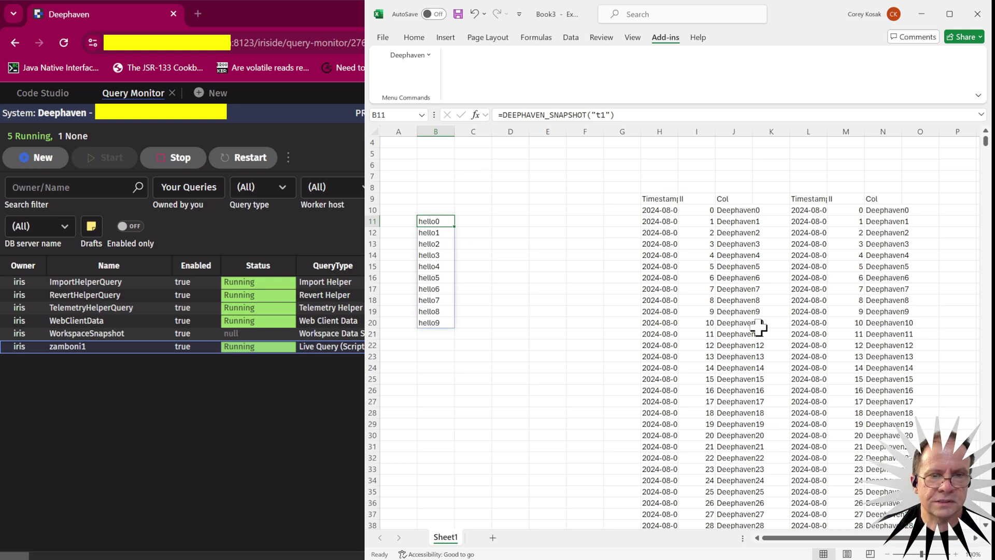
- Examine the end of the t2 subscription in columns L to N to check whether new rows keep arriving
scroll(913, 311, "down", 5)
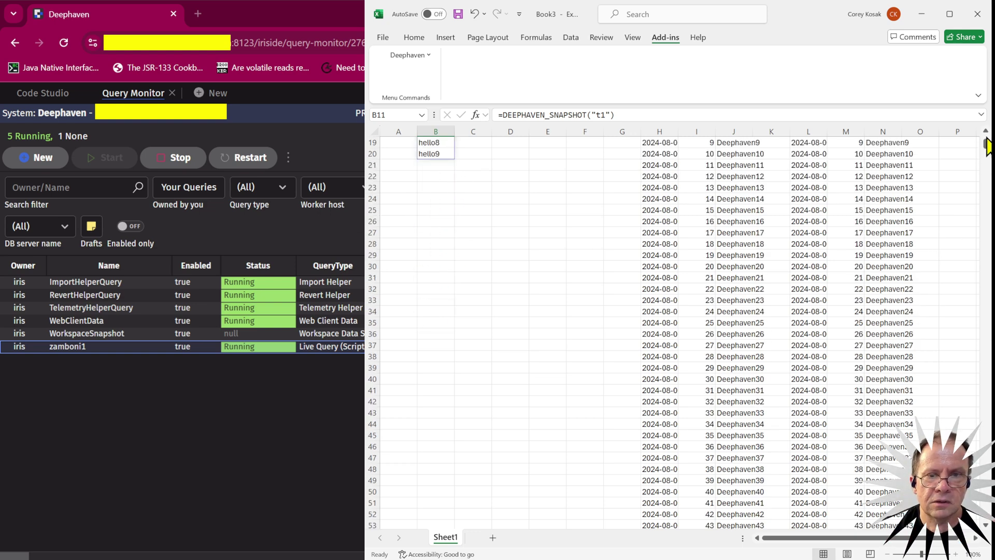
mouse_move(986, 150)
left_mouse_down()
mouse_move(986, 374)
mouse_move(976, 167)
left_mouse_up()
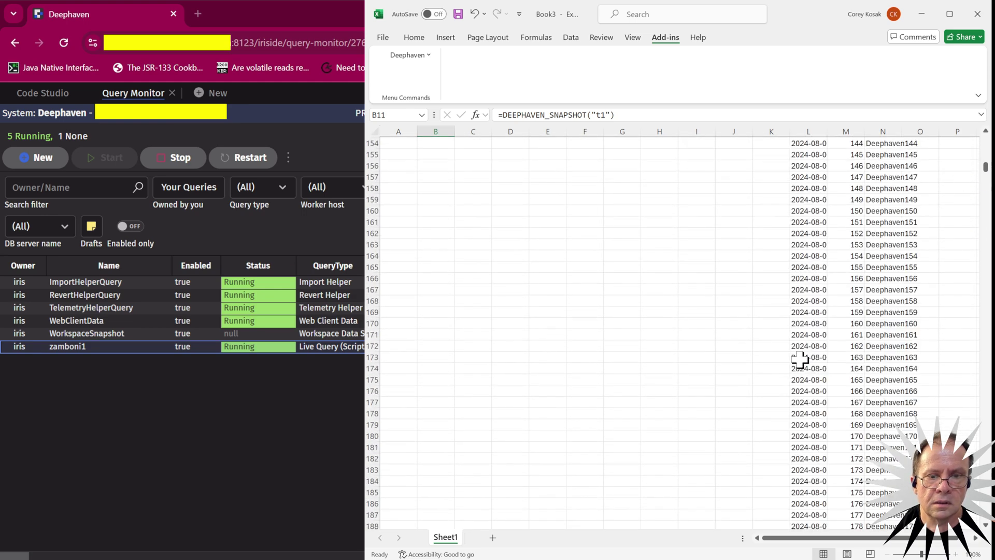
scroll(804, 414, "down", 9)
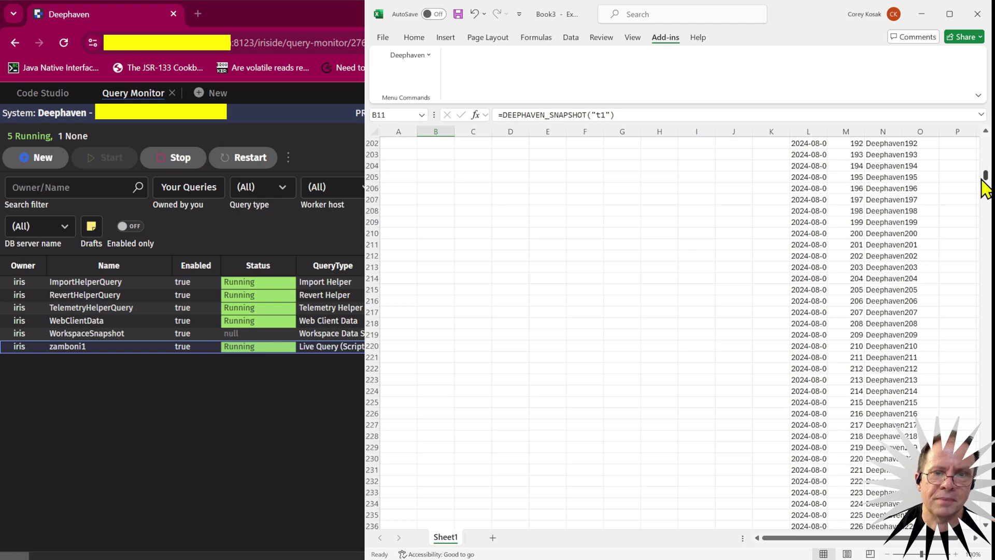
left_click_drag(985, 175, 983, 187)
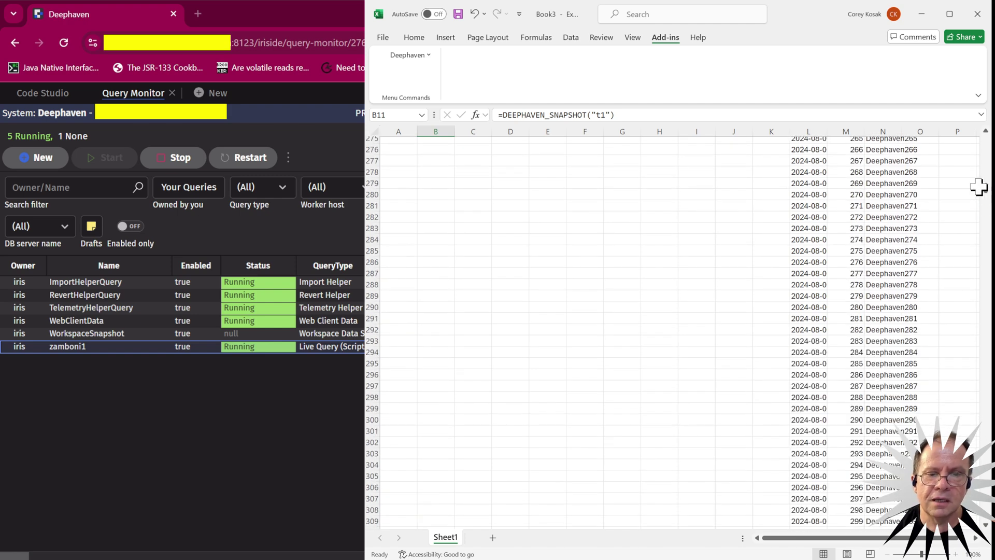
scroll(798, 358, "down", 10)
scroll(844, 384, "down", 7)
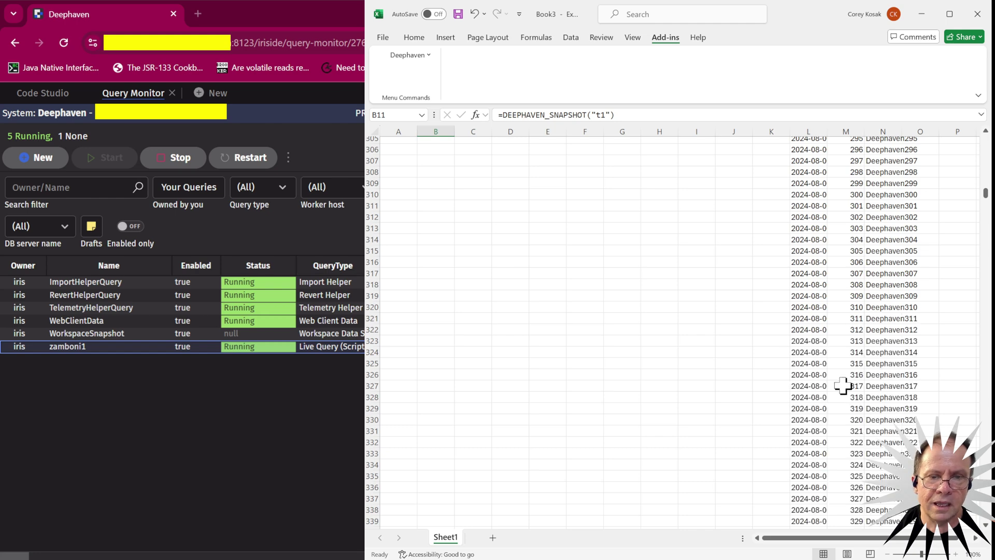